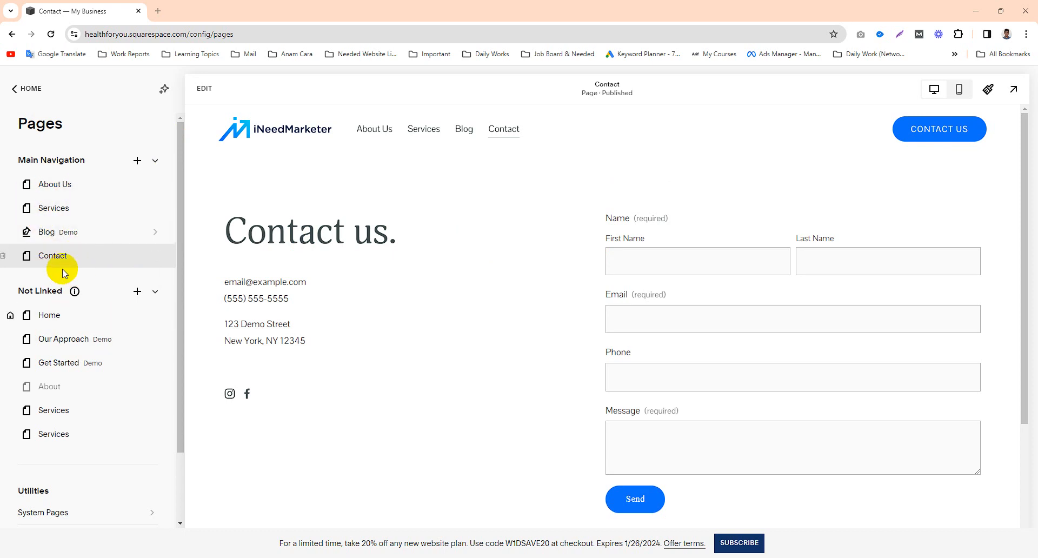
# Step: Open the Blog page from the main navigation and look through its existing post previews
pyautogui.click(139, 292)
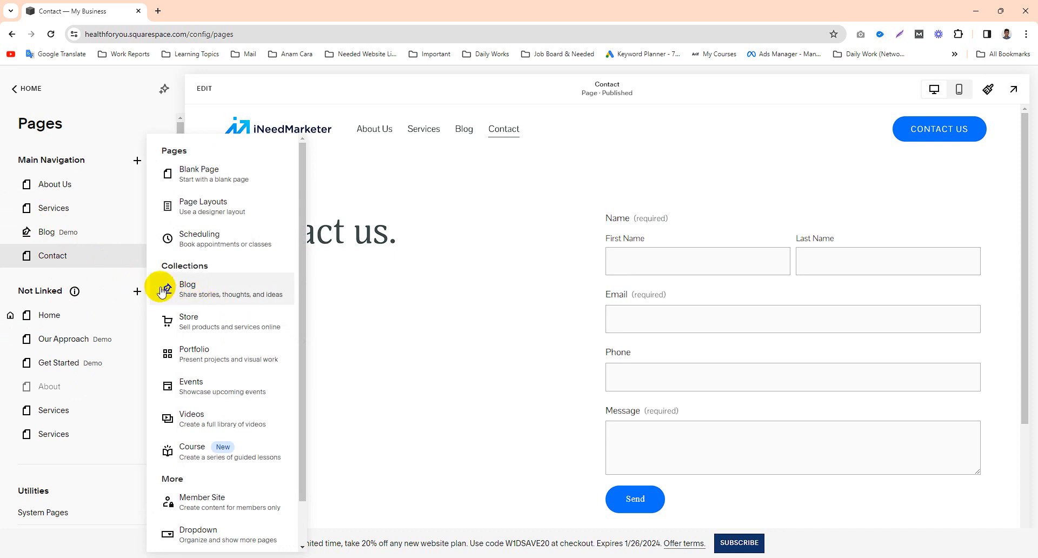
pyautogui.click(74, 240)
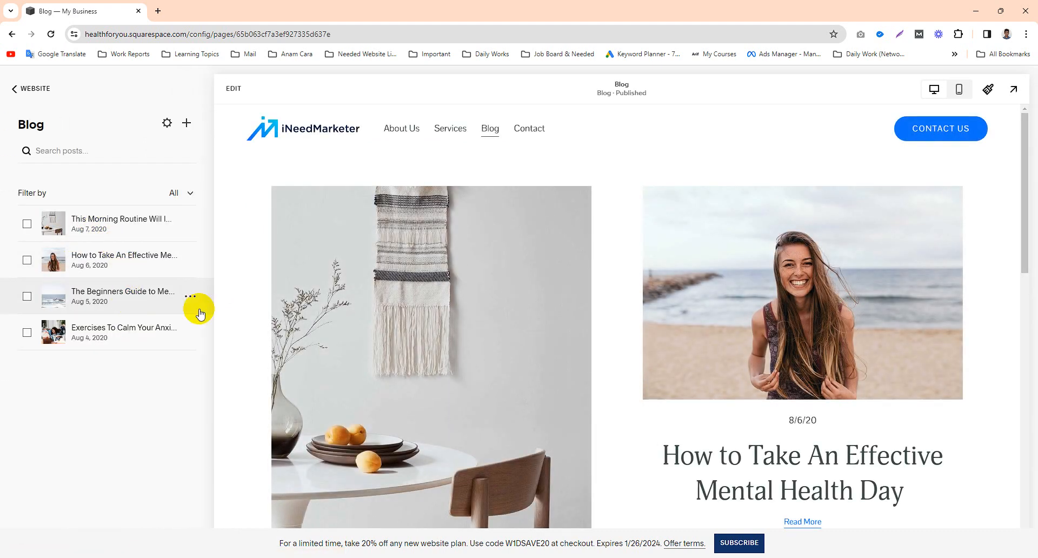
pyautogui.scroll(-5, 750, 369)
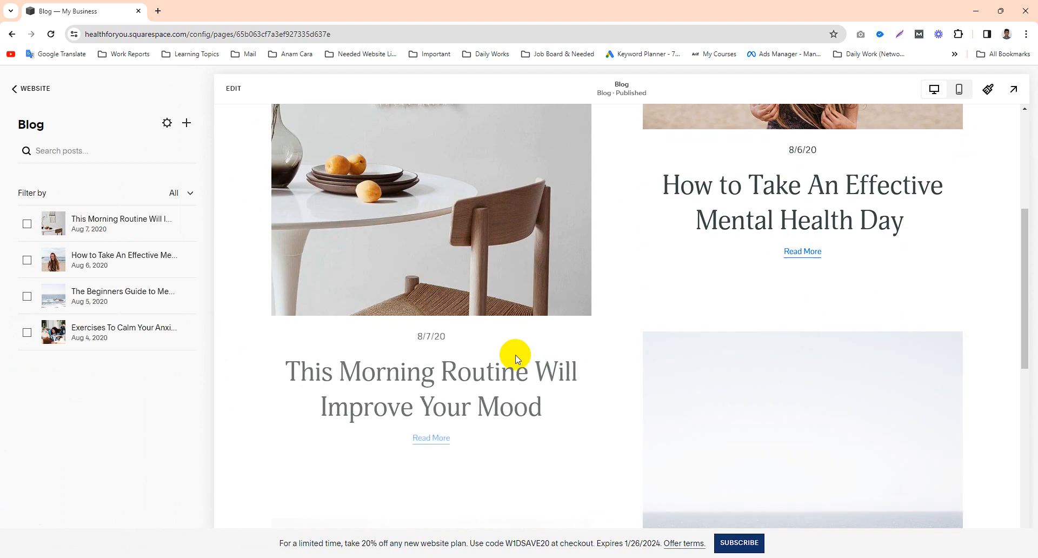
pyautogui.scroll(3, 403, 338)
pyautogui.scroll(2, 360, 336)
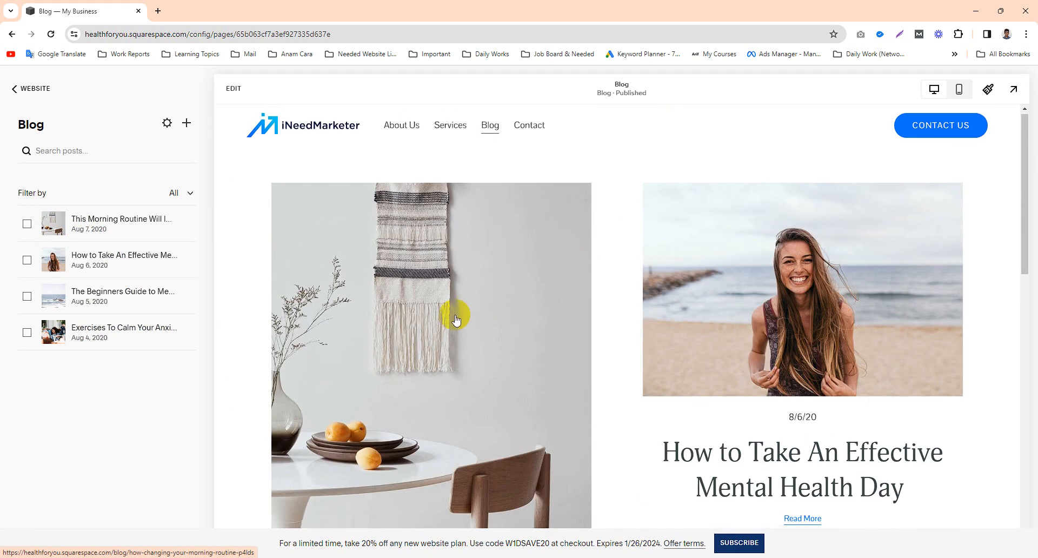
pyautogui.scroll(-10, 432, 313)
pyautogui.scroll(8, 428, 318)
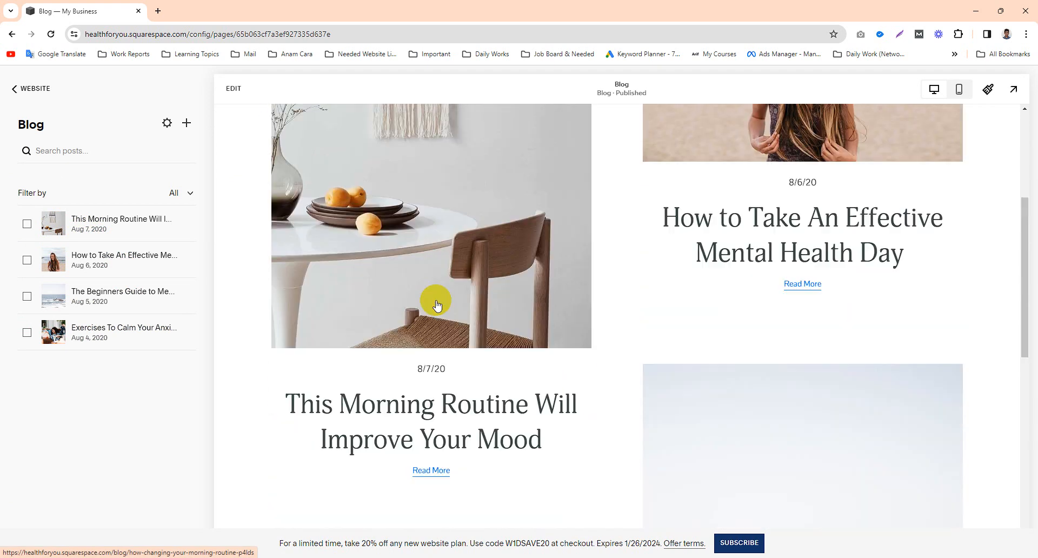
pyautogui.scroll(-10, 503, 324)
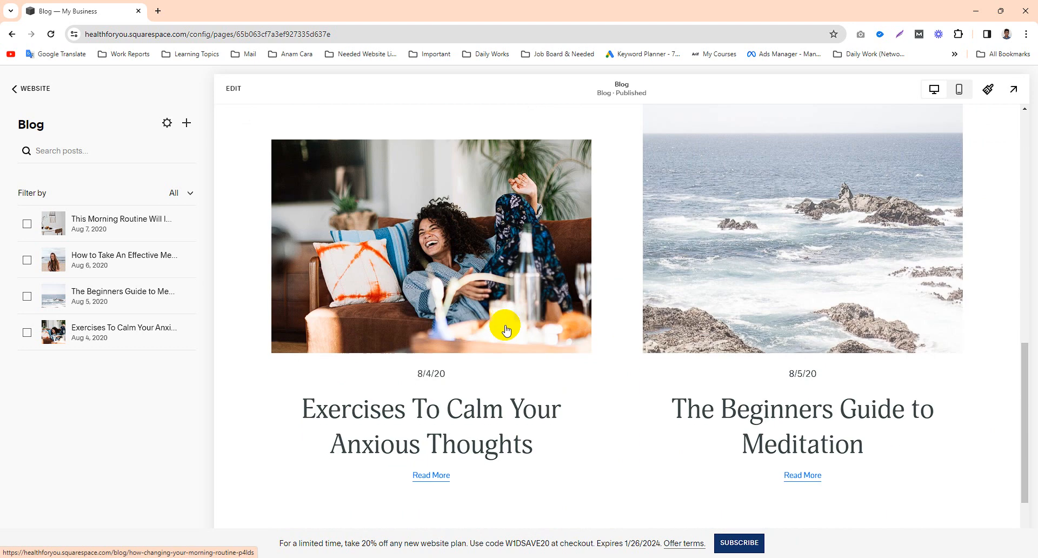
pyautogui.scroll(6, 487, 328)
pyautogui.scroll(8, 470, 329)
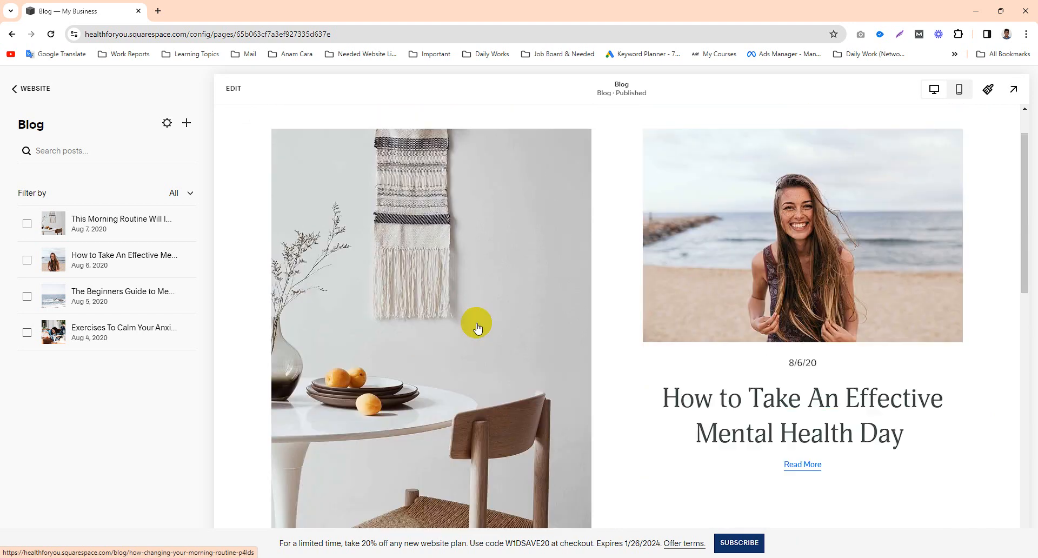
# Step: Read through the post "How to Take An Effective Mental Health Day" and return to the blog's post overview
pyautogui.click(843, 377)
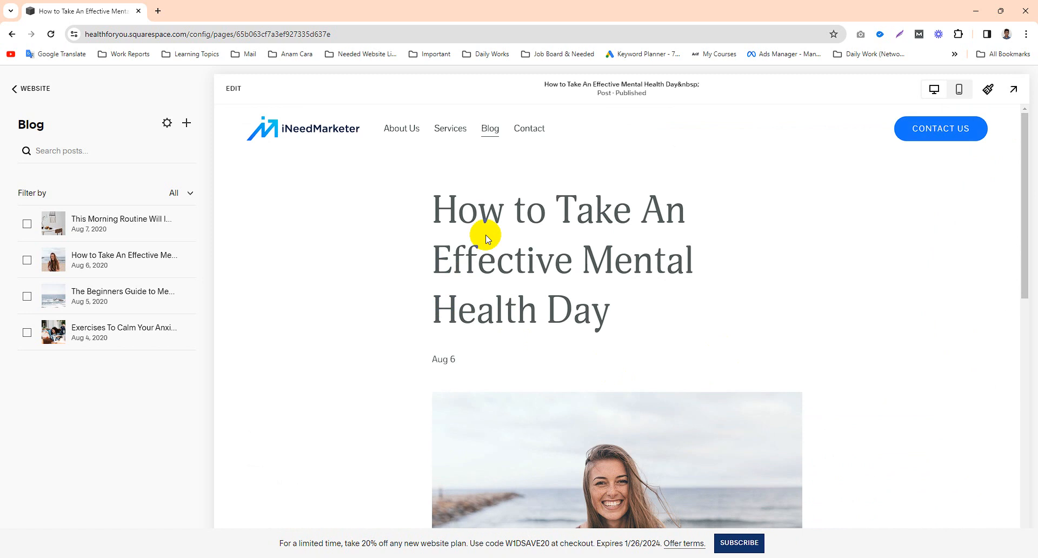
pyautogui.scroll(-12, 631, 303)
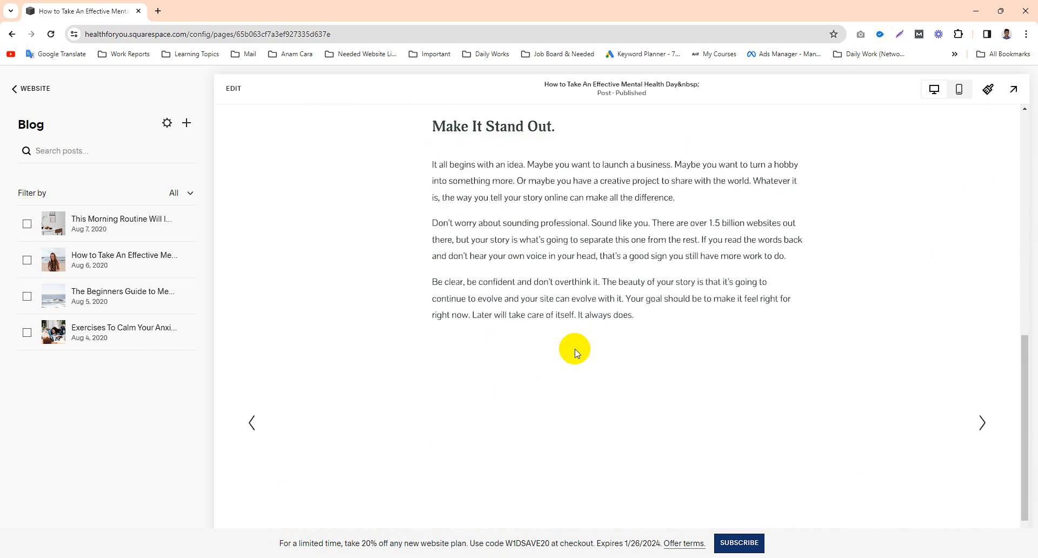
pyautogui.scroll(-1, 625, 292)
pyautogui.scroll(13, 625, 291)
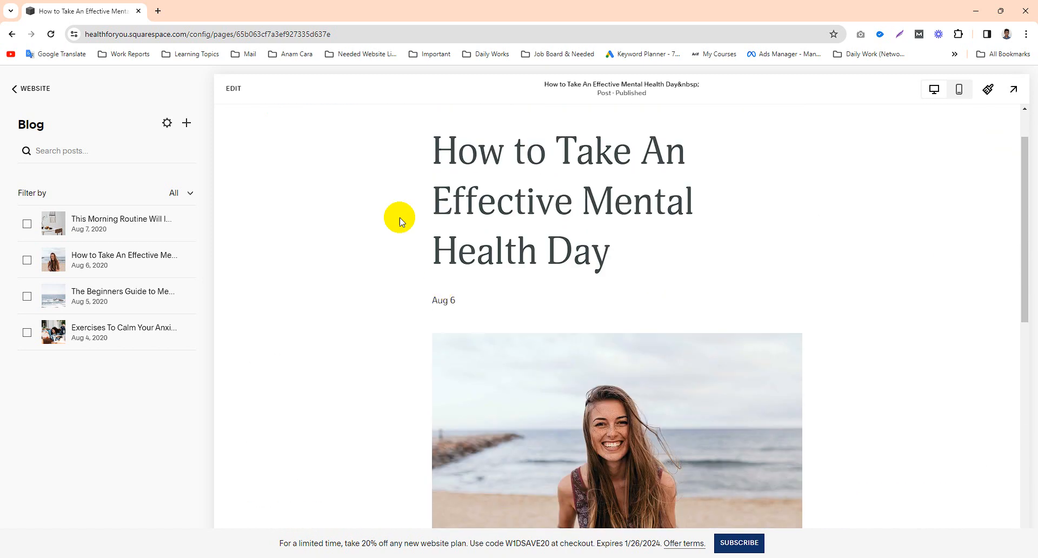
pyautogui.click(496, 132)
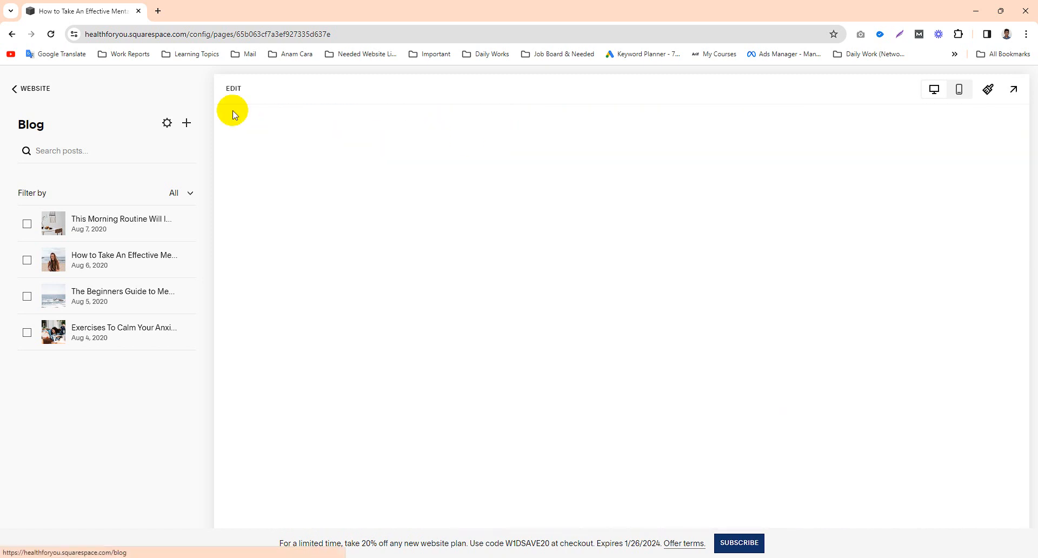
# Step: Add a new post to the Blog page with the title "New blog title"
pyautogui.click(20, 89)
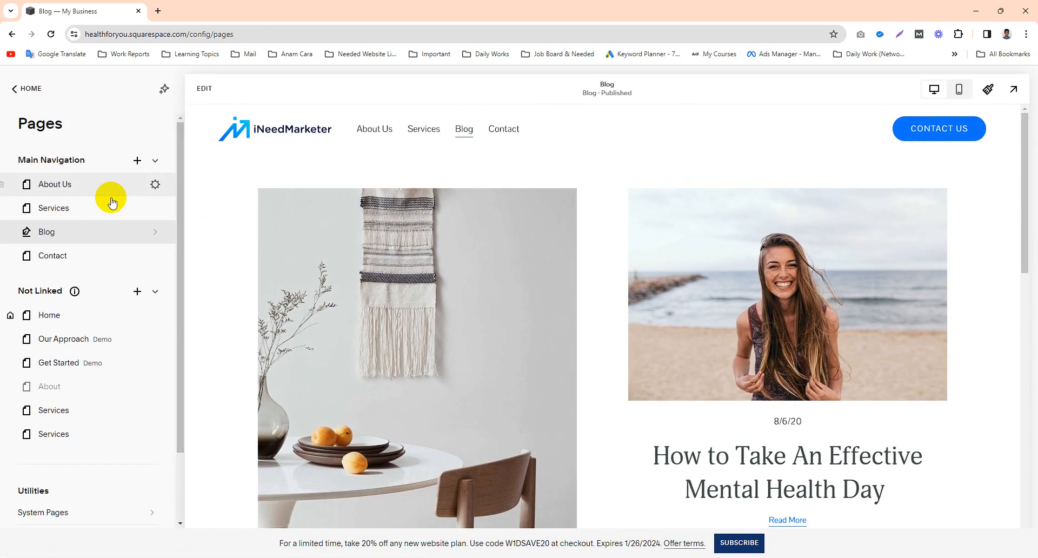
pyautogui.click(78, 227)
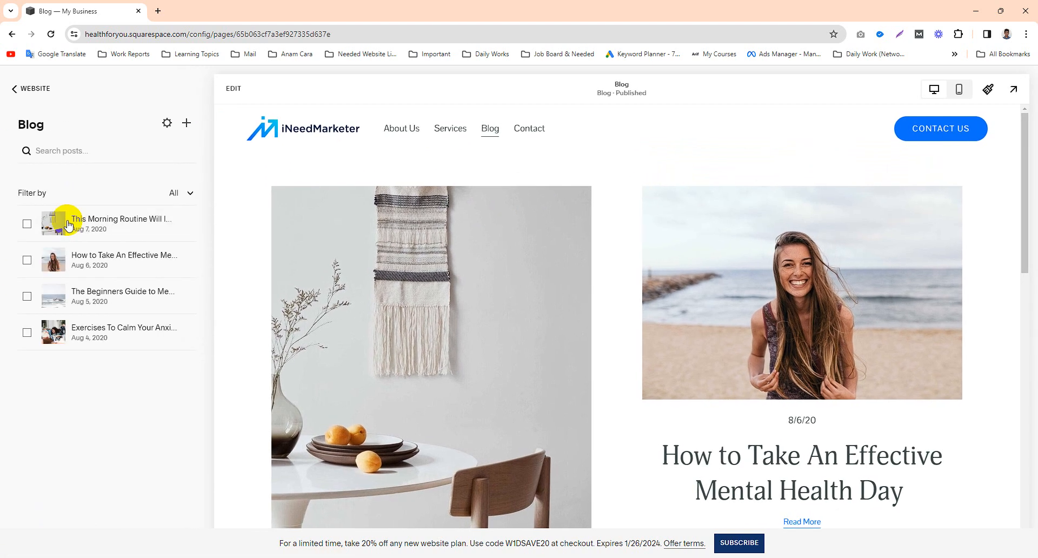
pyautogui.click(185, 127)
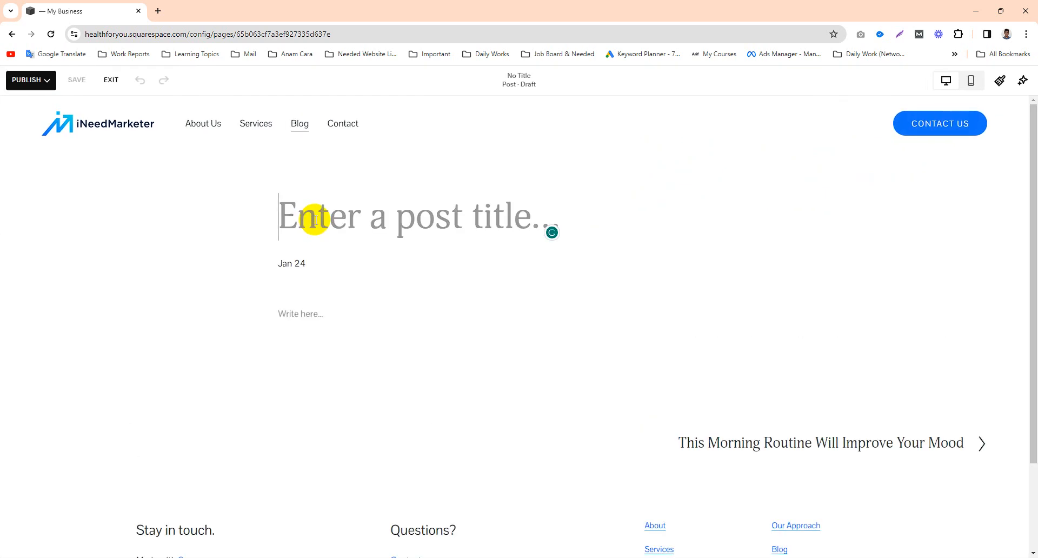
pyautogui.write('New blog title')
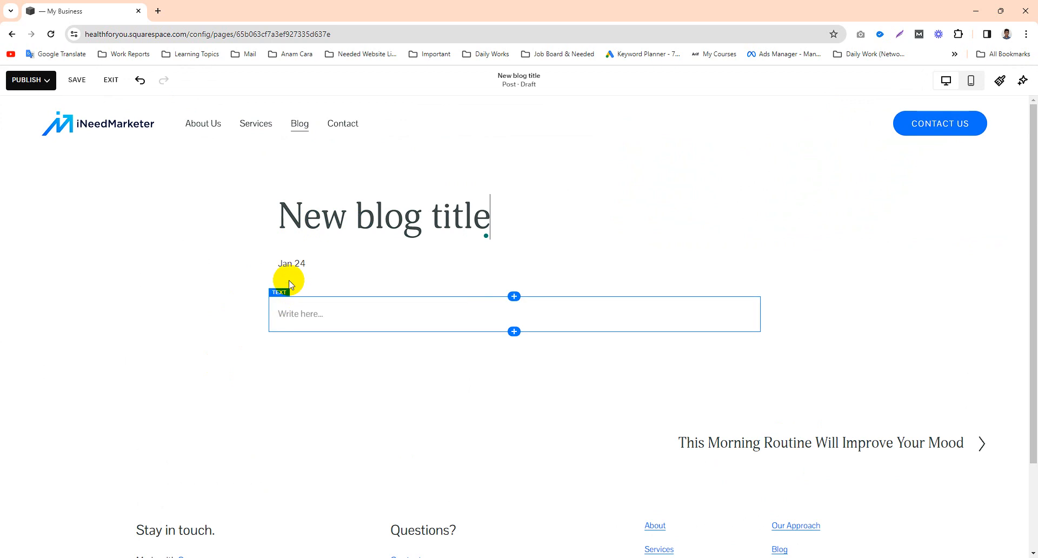
# Step: Open the new post's settings, look over the content settings, and bring up its status options
pyautogui.click(297, 265)
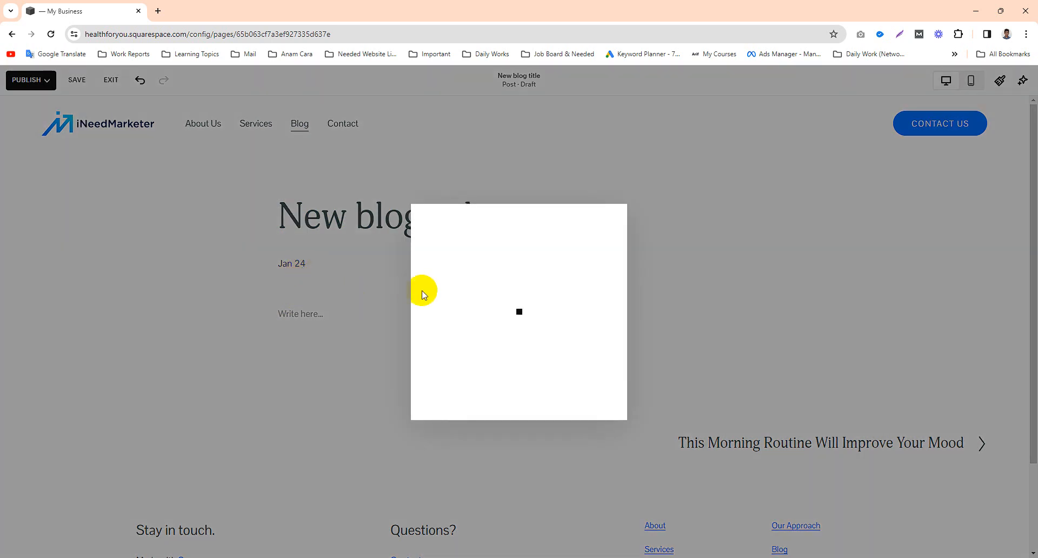
pyautogui.scroll(-5, 595, 281)
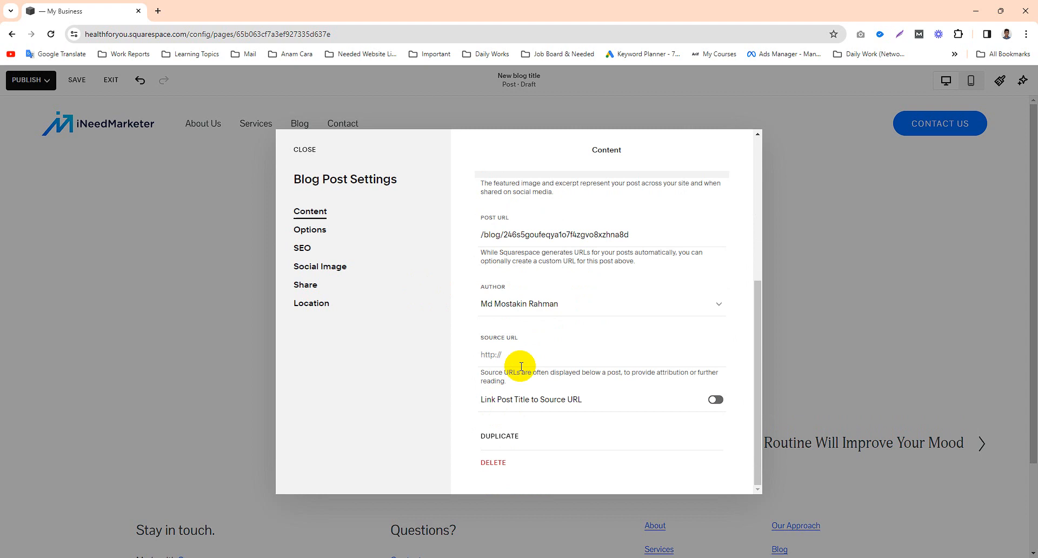
pyautogui.scroll(5, 514, 357)
pyautogui.click(311, 231)
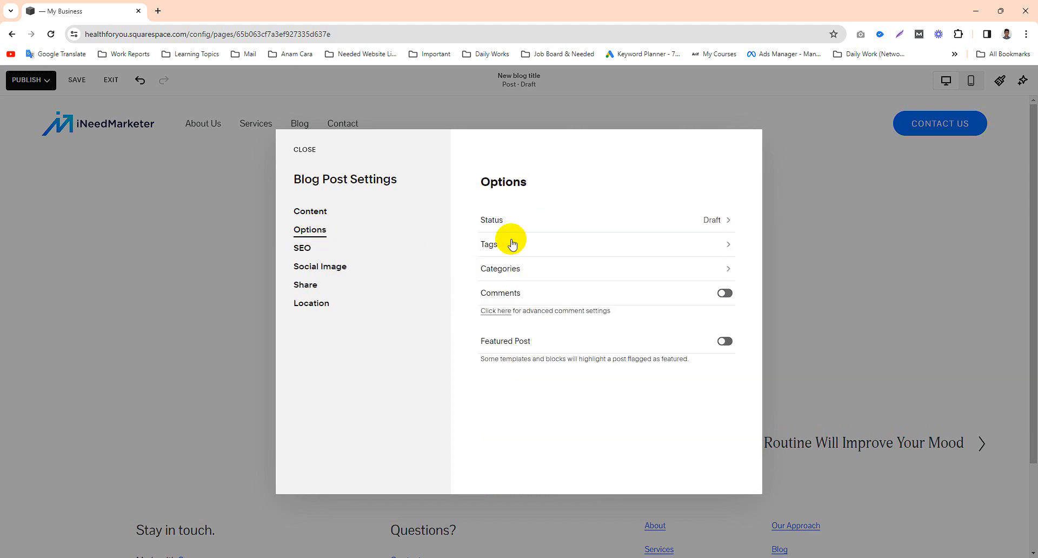
pyautogui.click(530, 220)
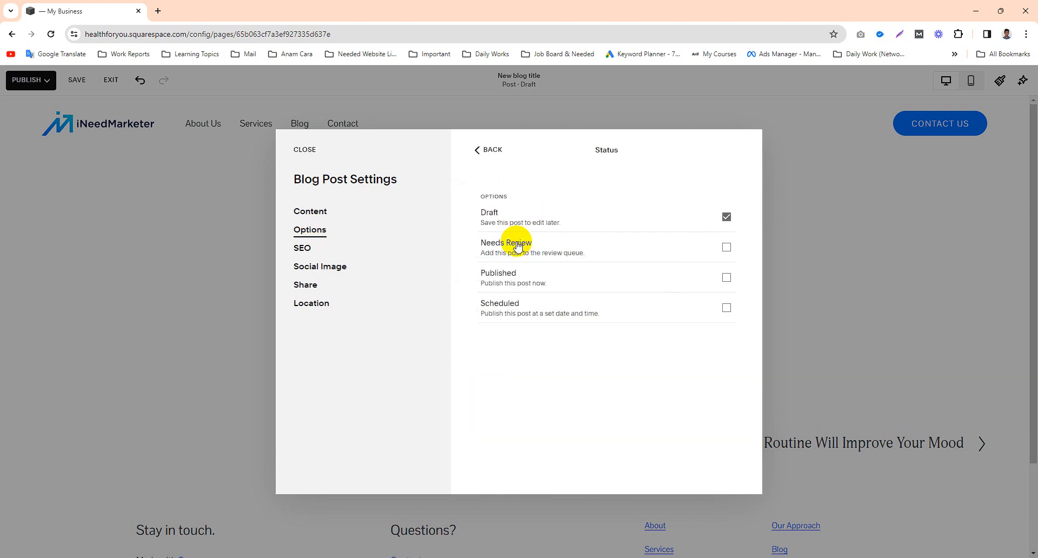
# Step: Try the Scheduled status for the post and look over its date and time settings
pyautogui.click(726, 308)
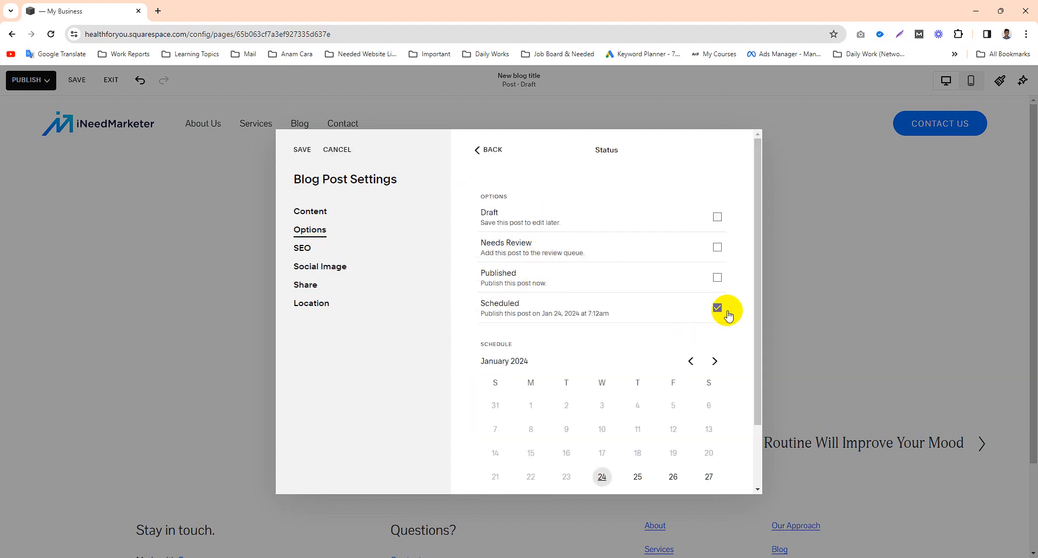
pyautogui.scroll(-1, 649, 440)
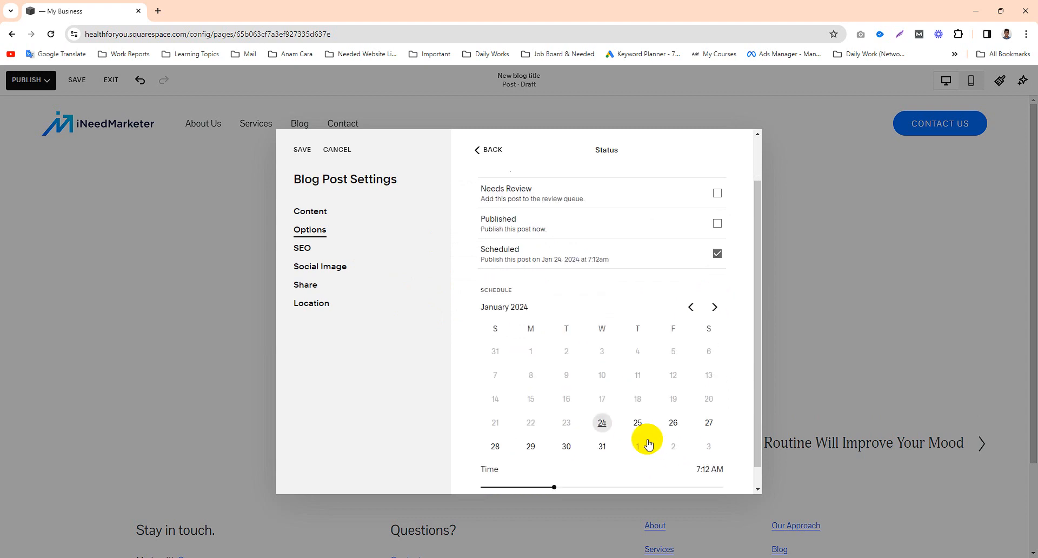
pyautogui.scroll(1, 591, 376)
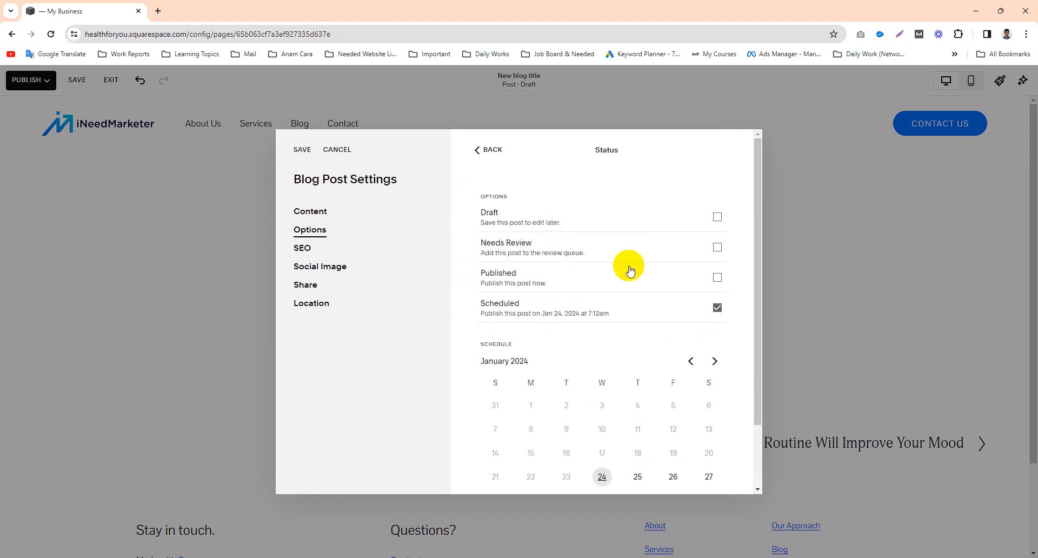
# Step: Set the post's status to Published, save the settings, and dismiss the sharing dialog
pyautogui.click(720, 281)
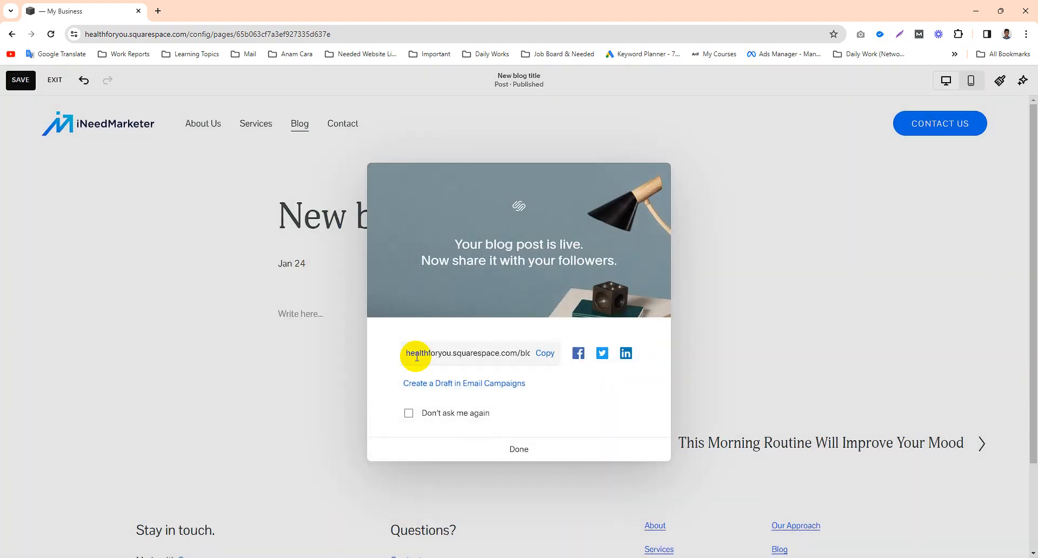
pyautogui.click(513, 449)
# Step: Activate the post's body text block, then search Google for "lorem ipsum" in a new tab and open lipsum.com
pyautogui.click(312, 314)
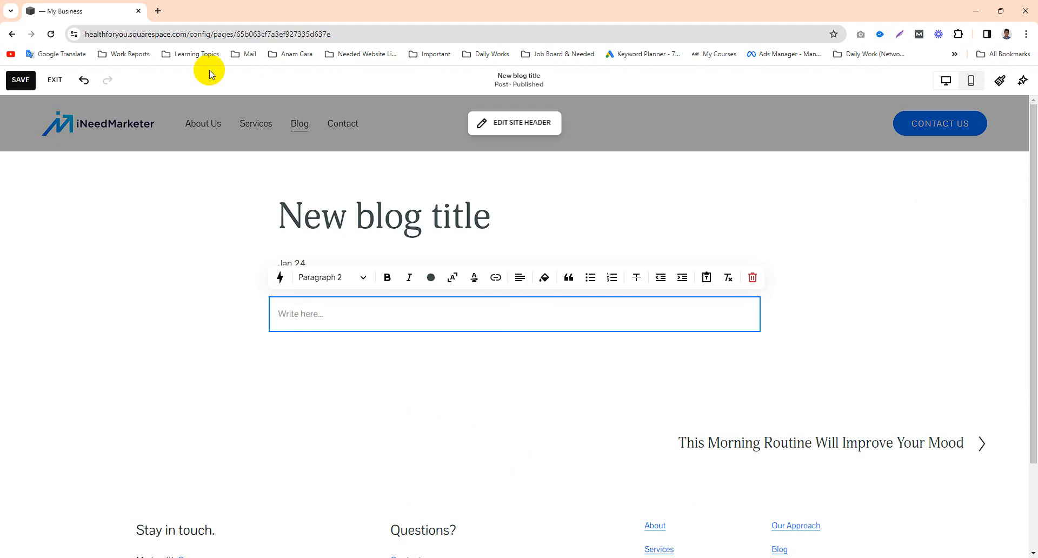
pyautogui.click(158, 11)
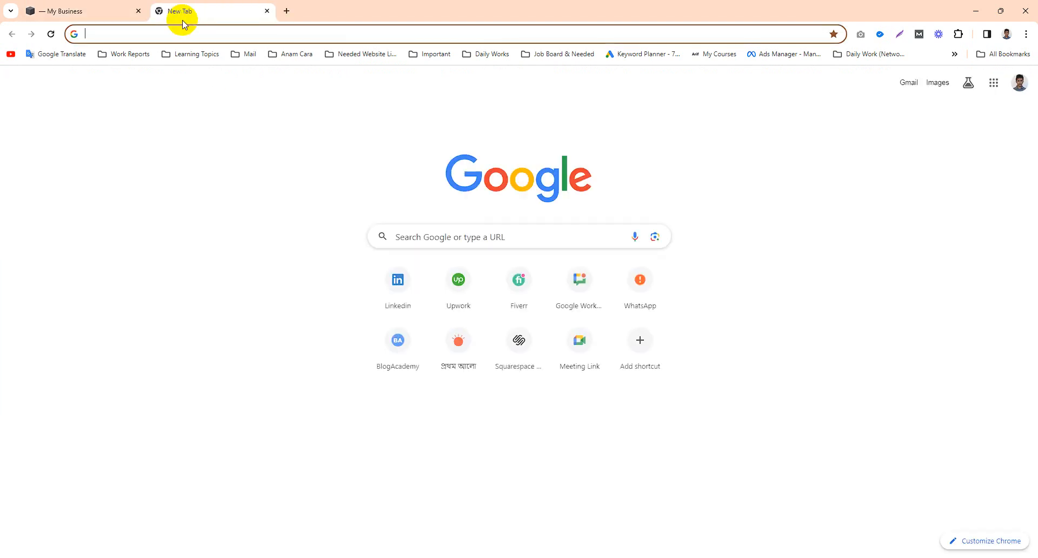
pyautogui.write('lorem')
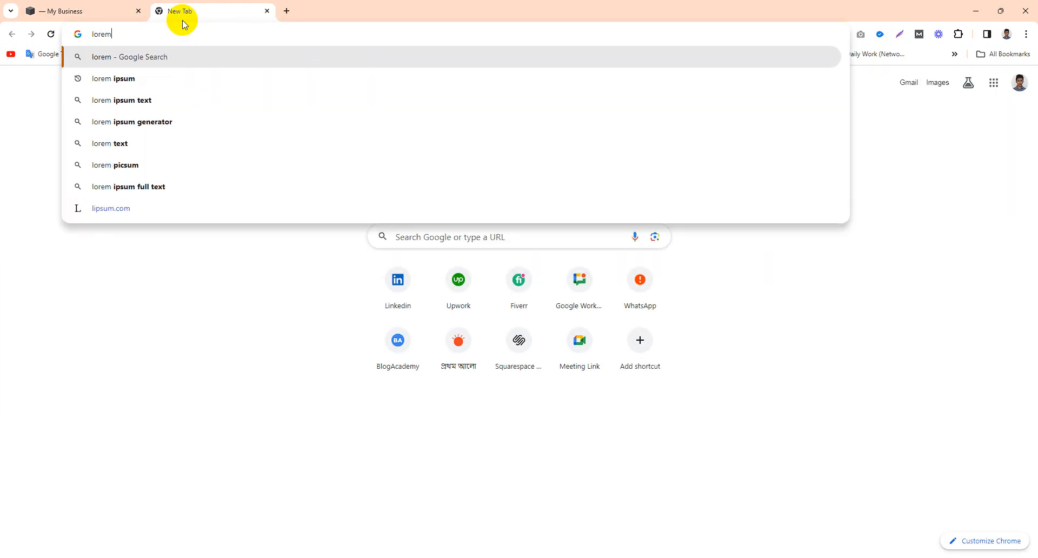
pyautogui.press('Down')
pyautogui.press('Return')
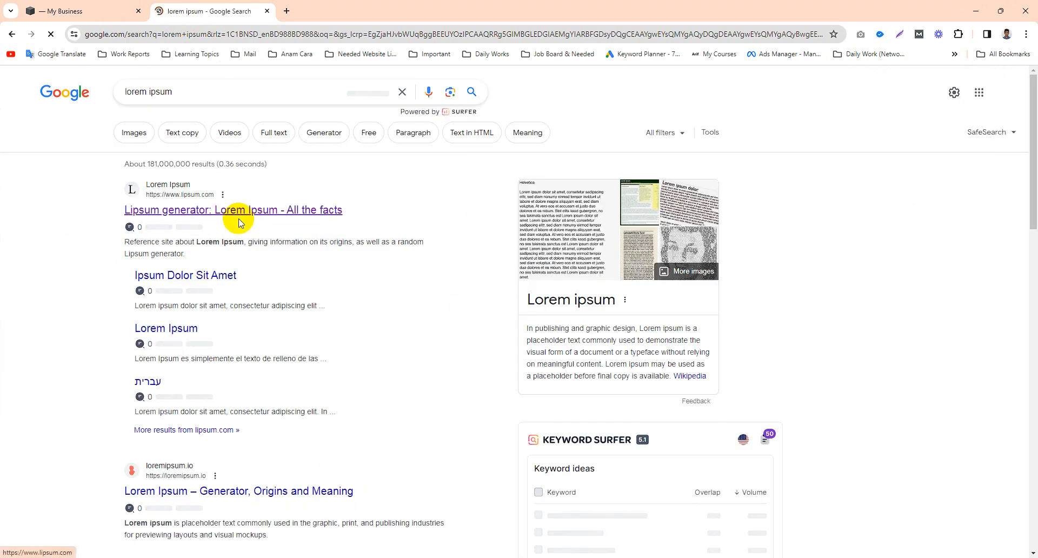
pyautogui.click(258, 212)
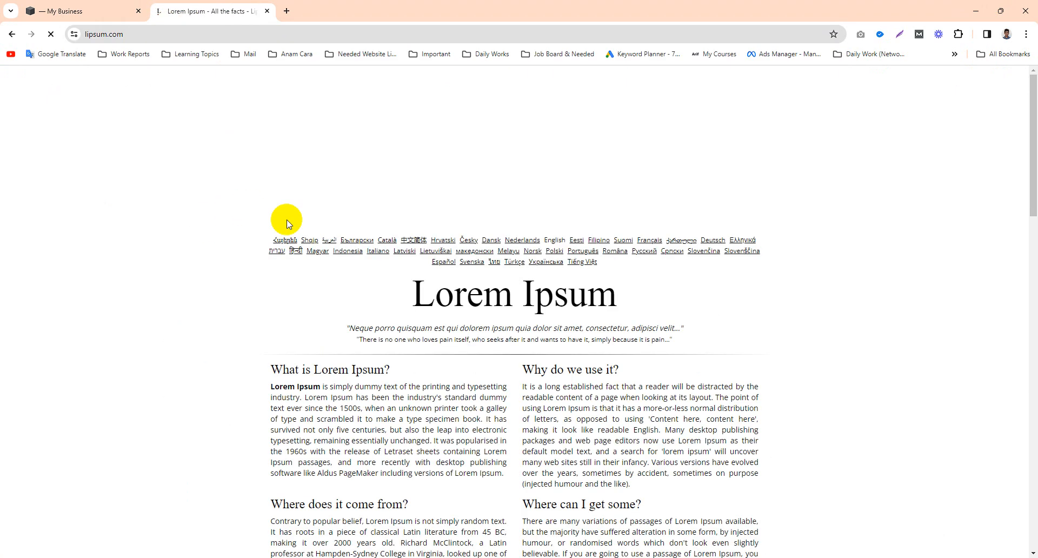
# Step: Copy the "What is Lorem Ipsum?" heading and its paragraph from the lipsum.com page
pyautogui.scroll(-2, 354, 244)
pyautogui.moveTo(271, 261); pyautogui.dragTo(505, 371)
pyautogui.hotkey('ctrl', 'c')
pyautogui.rightClick(476, 343)
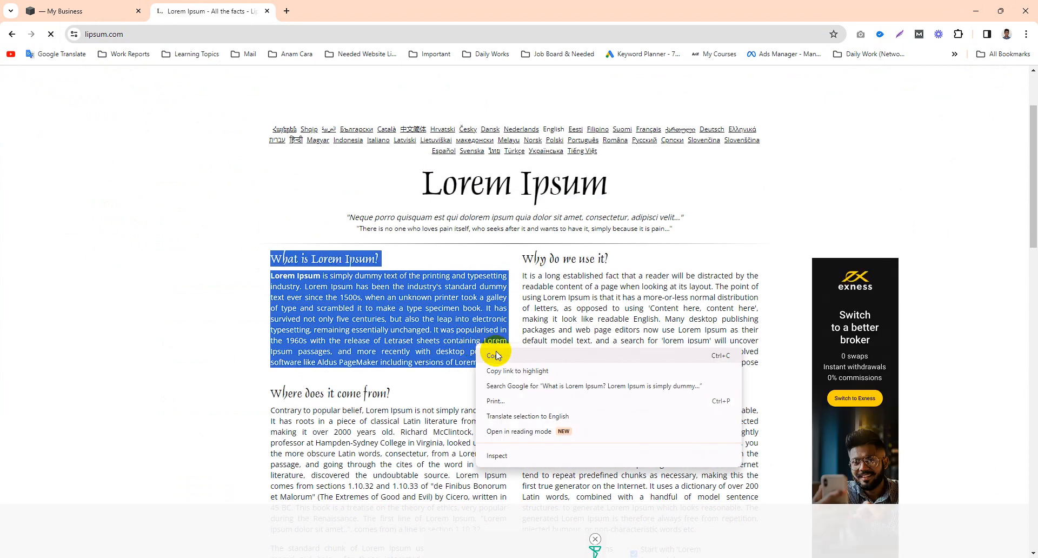
pyautogui.click(498, 353)
# Step: Switch back to the Squarespace tab and paste the copied heading and paragraph into the post body
pyautogui.click(98, 5)
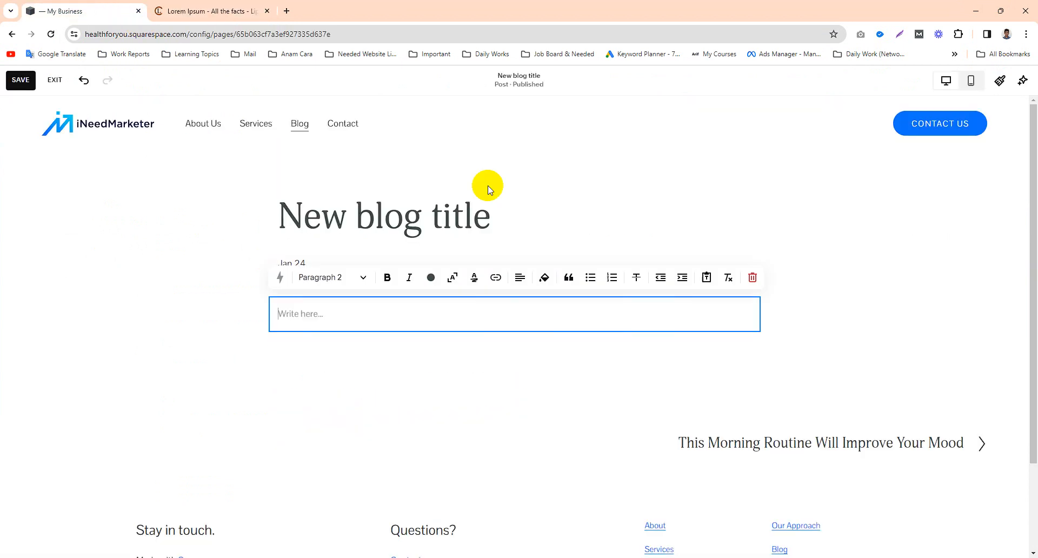
pyautogui.hotkey('ctrl', 'v')
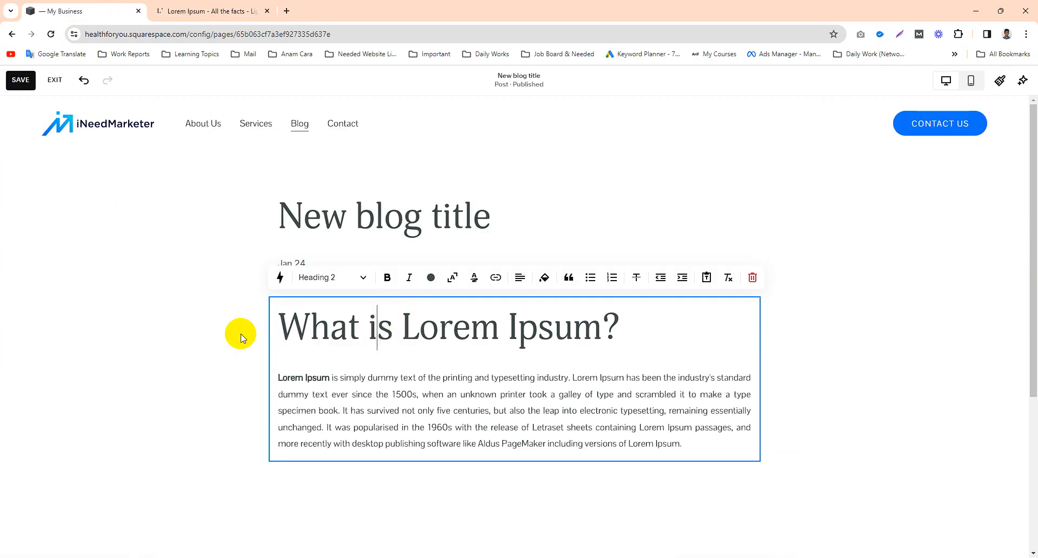
pyautogui.click(216, 336)
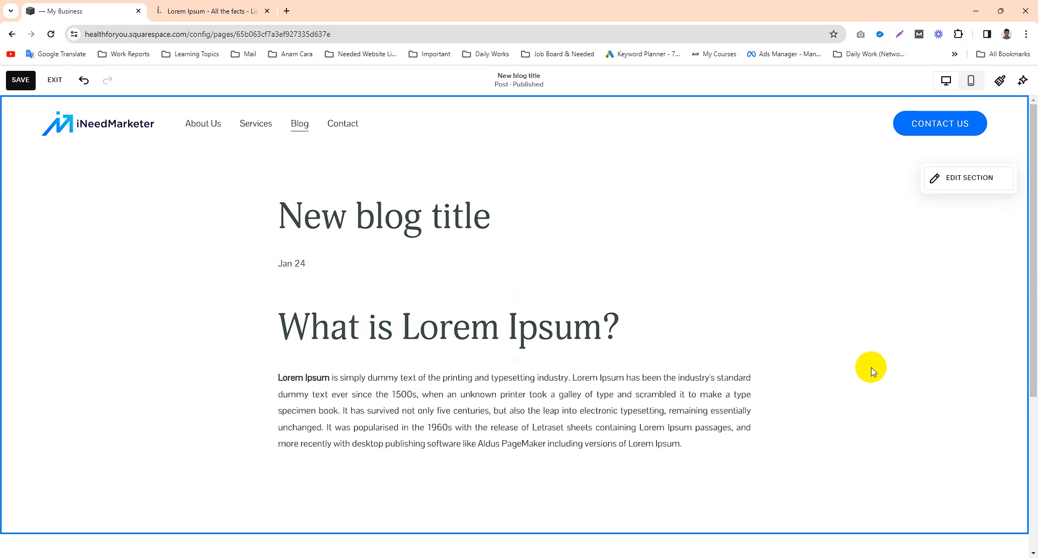
# Step: Insert an image block directly below the "What is Lorem Ipsum?" text block
pyautogui.click(711, 433)
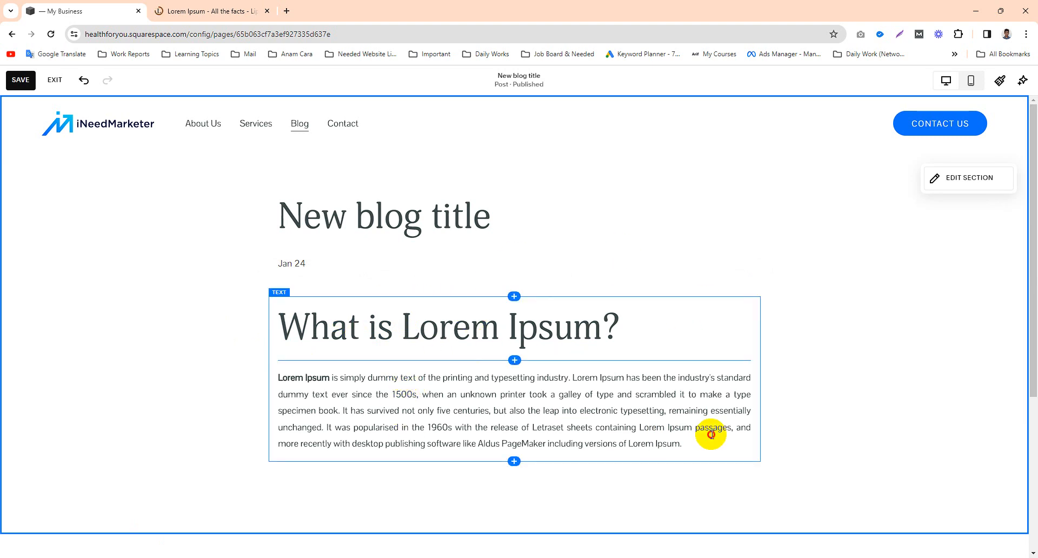
pyautogui.click(561, 476)
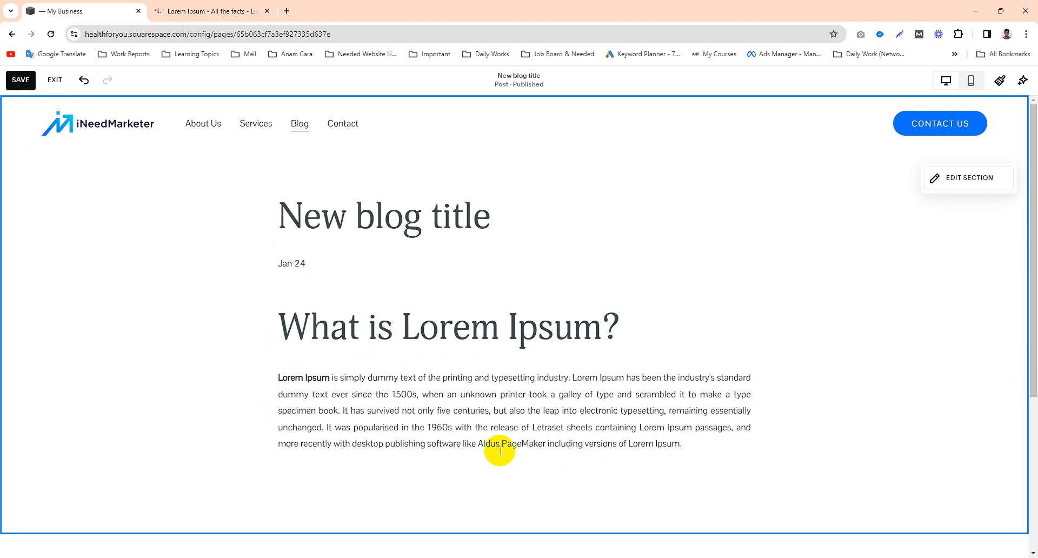
pyautogui.click(514, 462)
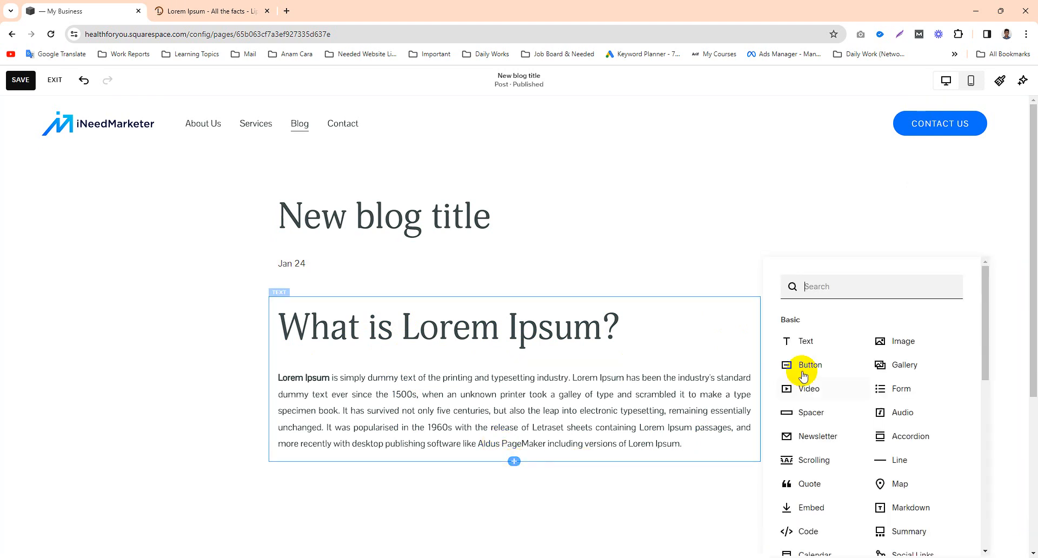
pyautogui.click(899, 346)
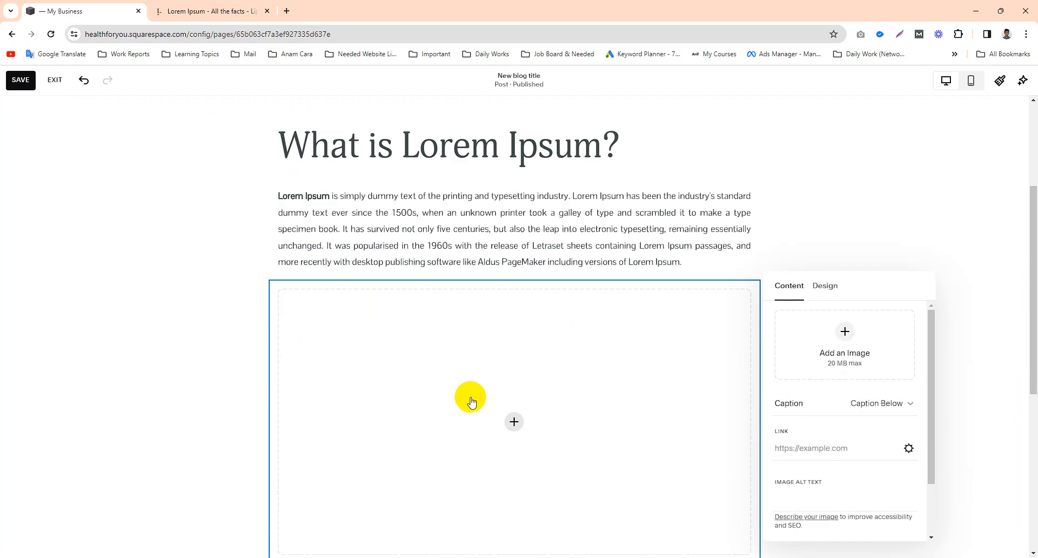
# Step: Fill the image block with the circular spiral building photo from the site's image library and close the block settings
pyautogui.click(839, 354)
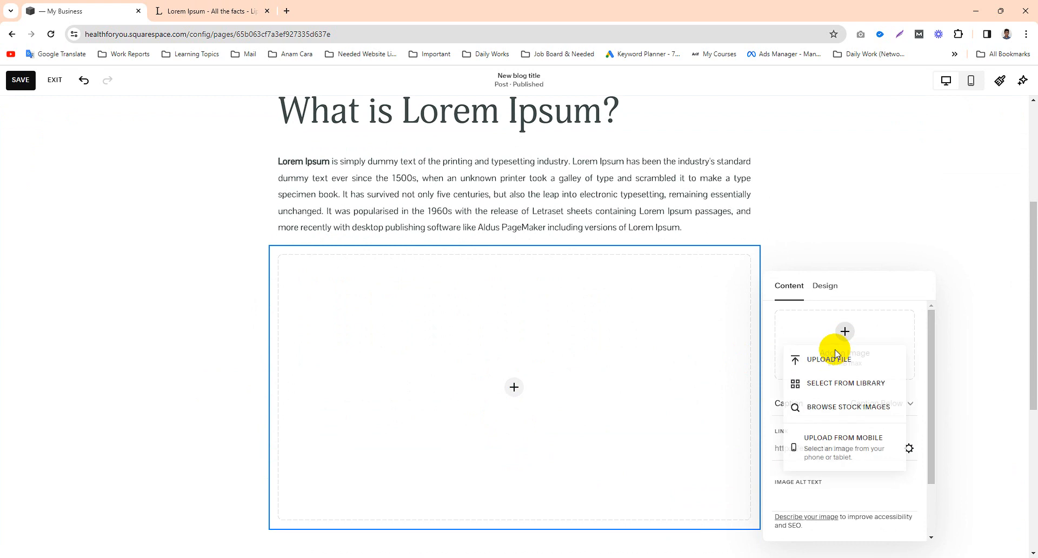
pyautogui.click(833, 383)
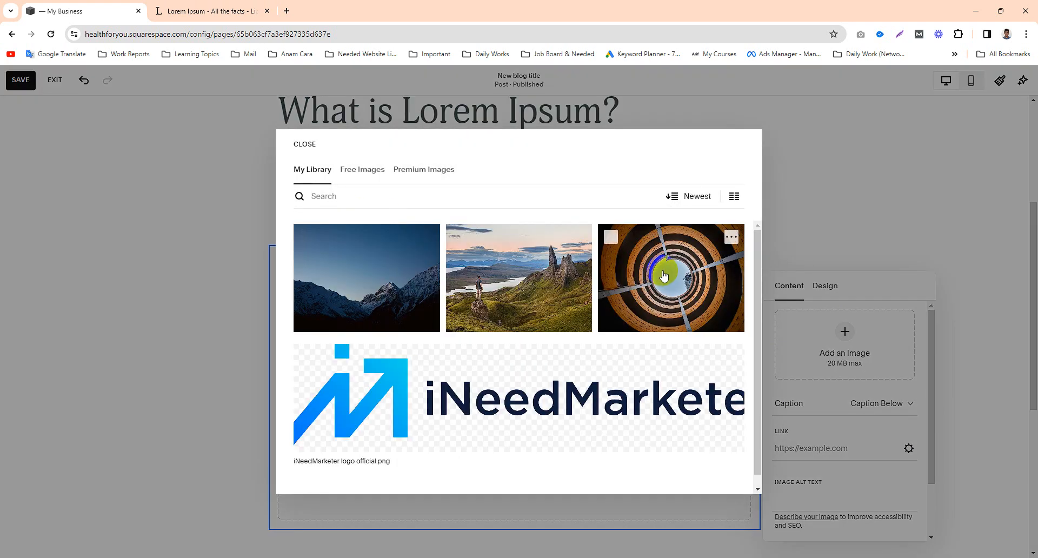
pyautogui.click(664, 276)
pyautogui.click(736, 478)
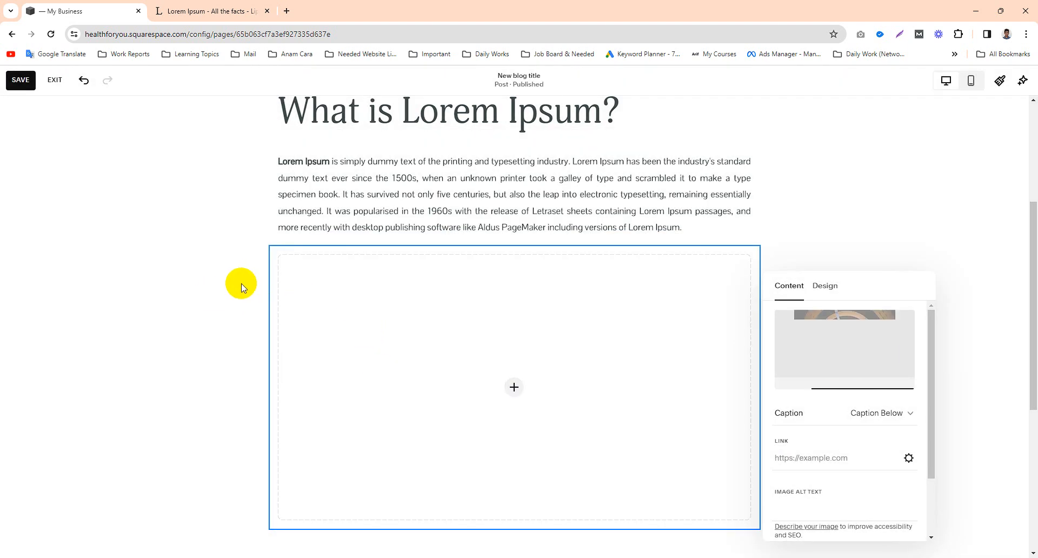
pyautogui.scroll(2, 243, 283)
pyautogui.scroll(-4, 242, 284)
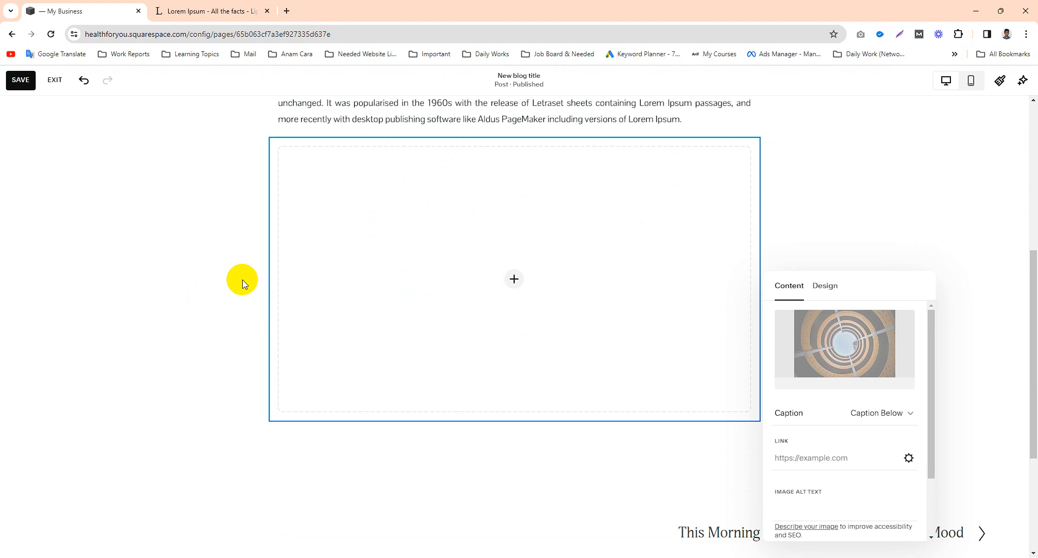
pyautogui.scroll(-1, 244, 284)
pyautogui.click(214, 410)
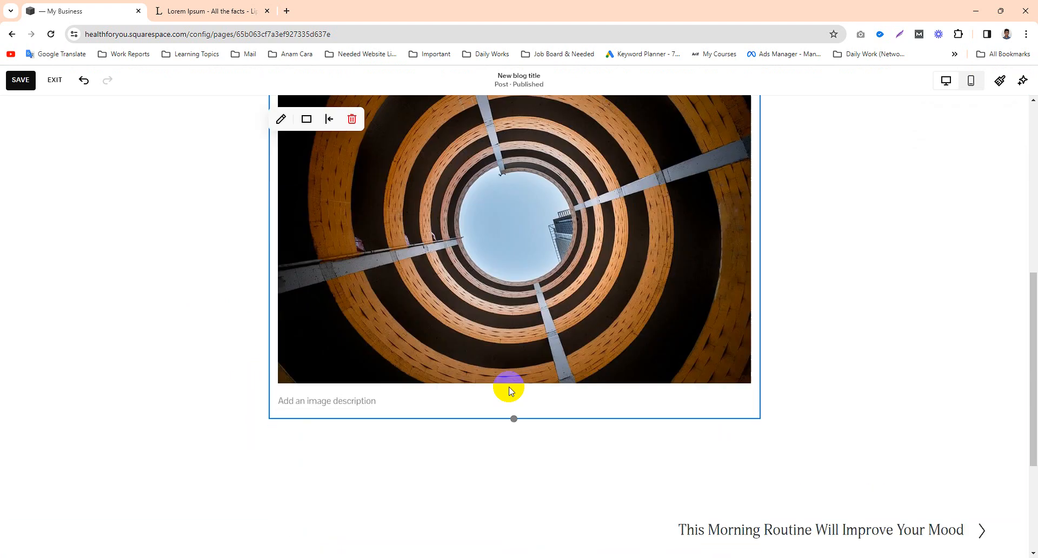
# Step: Insert an empty text block below the spiral building image
pyautogui.scroll(-2, 511, 390)
pyautogui.click(509, 340)
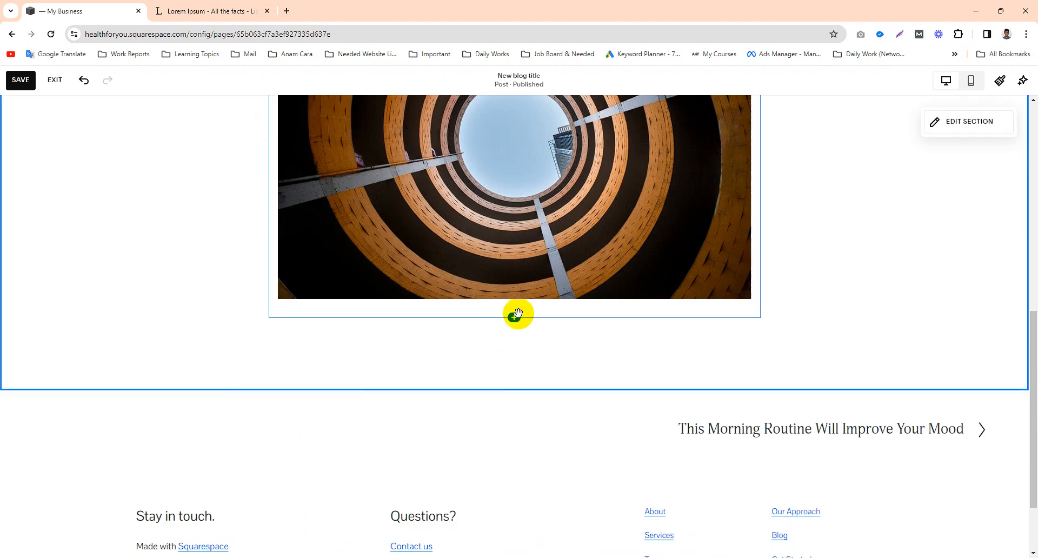
pyautogui.click(515, 318)
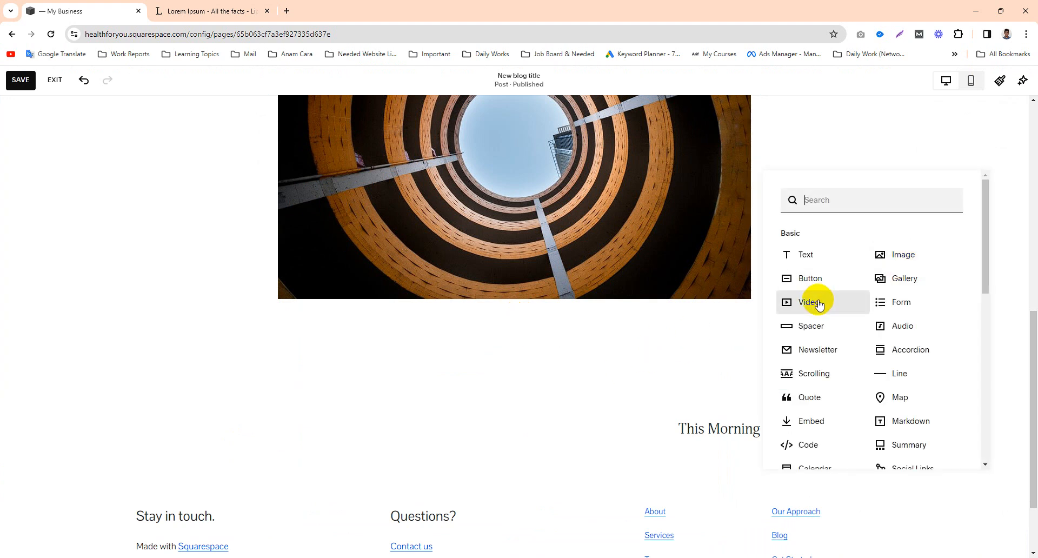
pyautogui.click(810, 255)
pyautogui.click(418, 342)
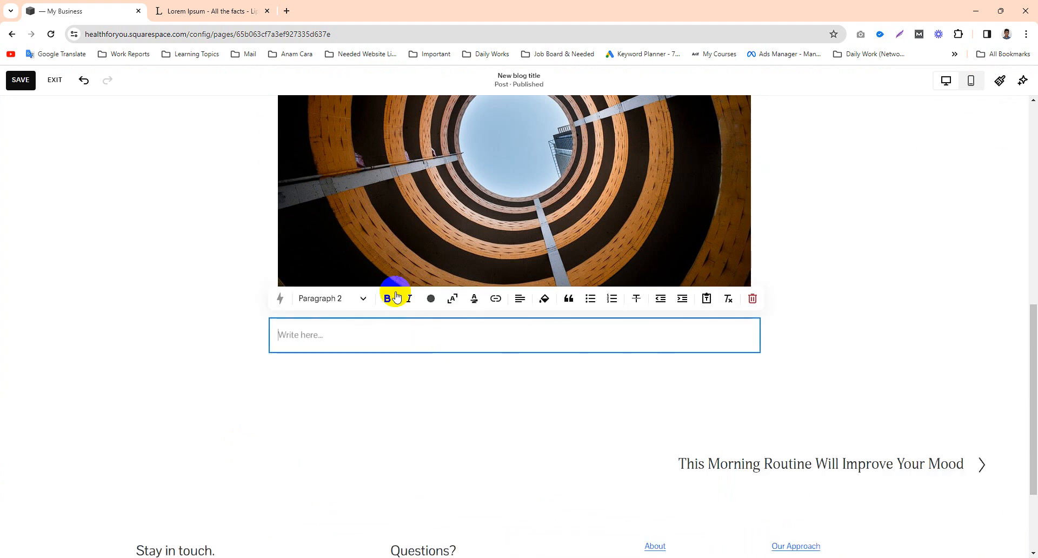
# Step: Switch to the lipsum.com tab and copy the "Why do we use it?" heading with its paragraph
pyautogui.click(164, 6)
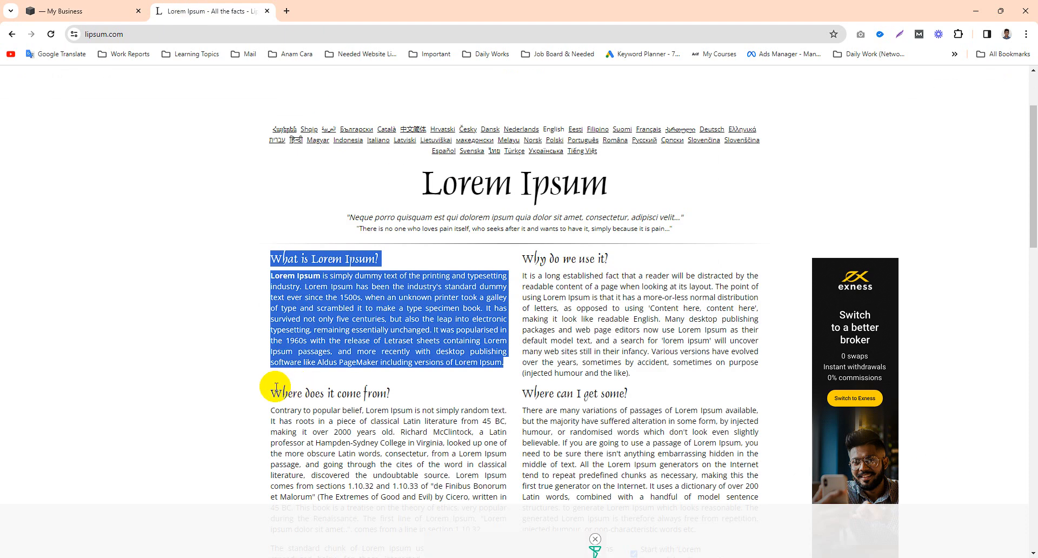
pyautogui.moveTo(267, 394); pyautogui.dragTo(335, 426)
pyautogui.click(351, 413)
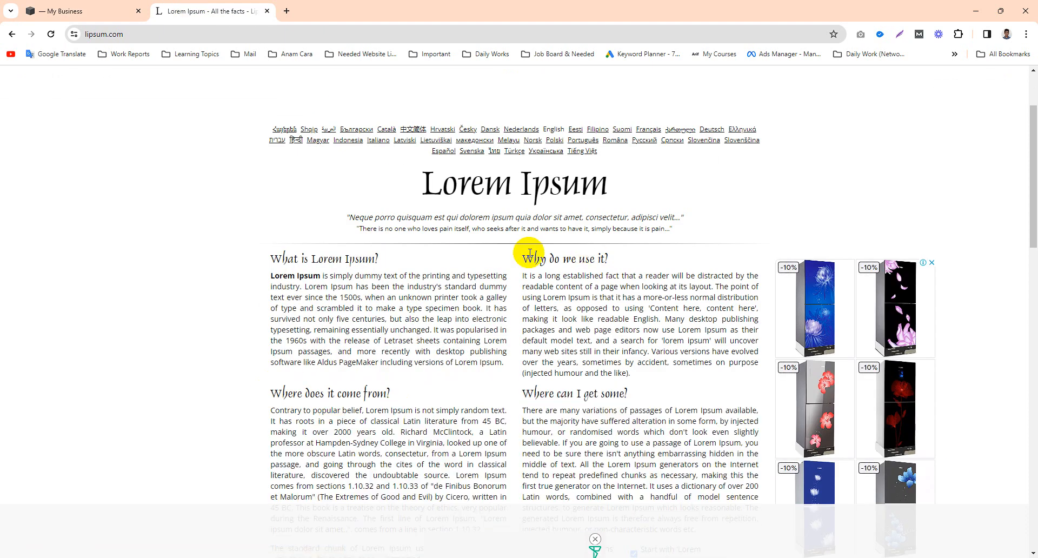
pyautogui.moveTo(527, 261); pyautogui.dragTo(628, 380)
pyautogui.hotkey('ctrl', 'c')
pyautogui.rightClick(632, 379)
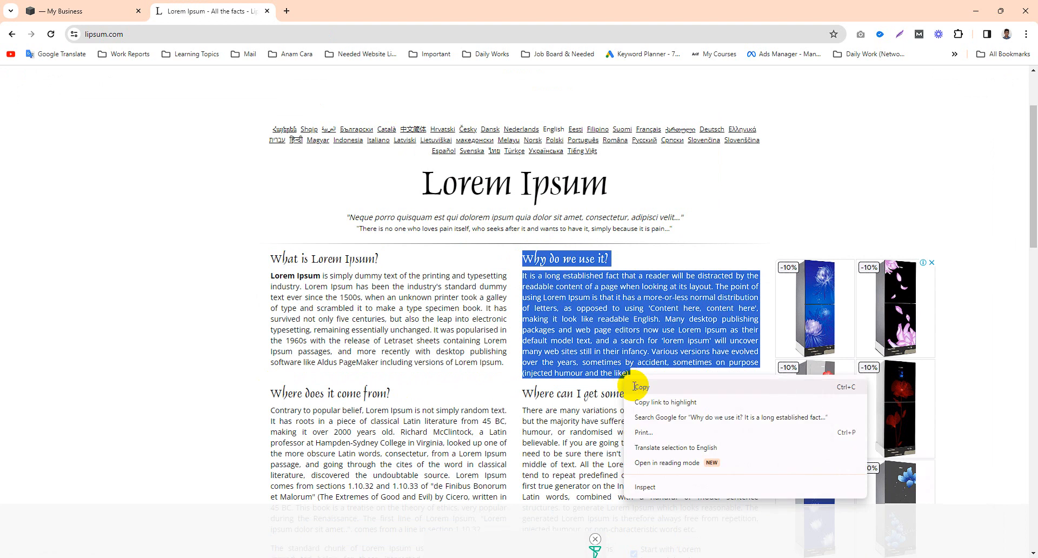
pyautogui.click(636, 388)
# Step: Return to the Squarespace tab and paste the copied heading and paragraph into the empty text block below the image
pyautogui.click(65, 13)
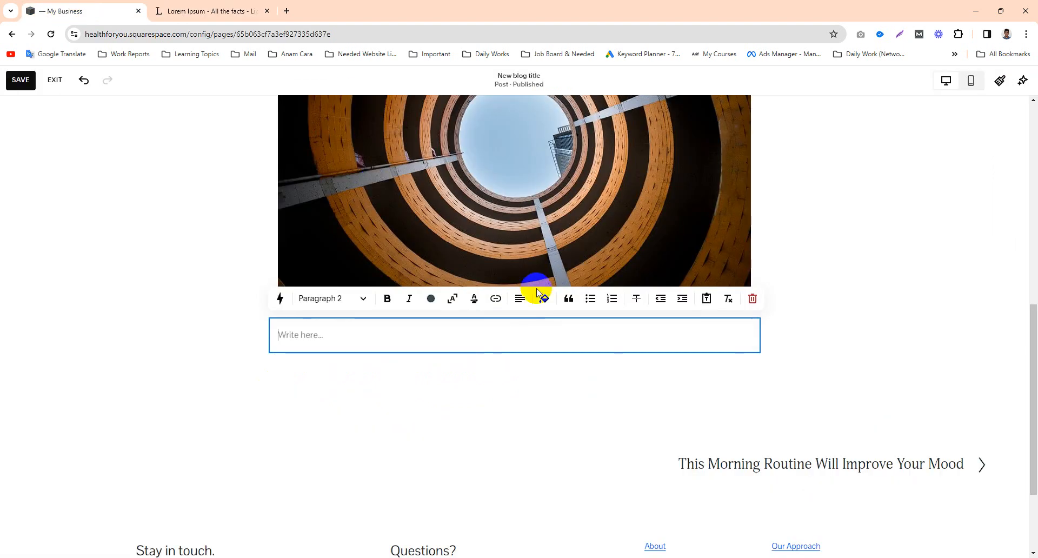
pyautogui.hotkey('ctrl', 'v')
pyautogui.click(186, 352)
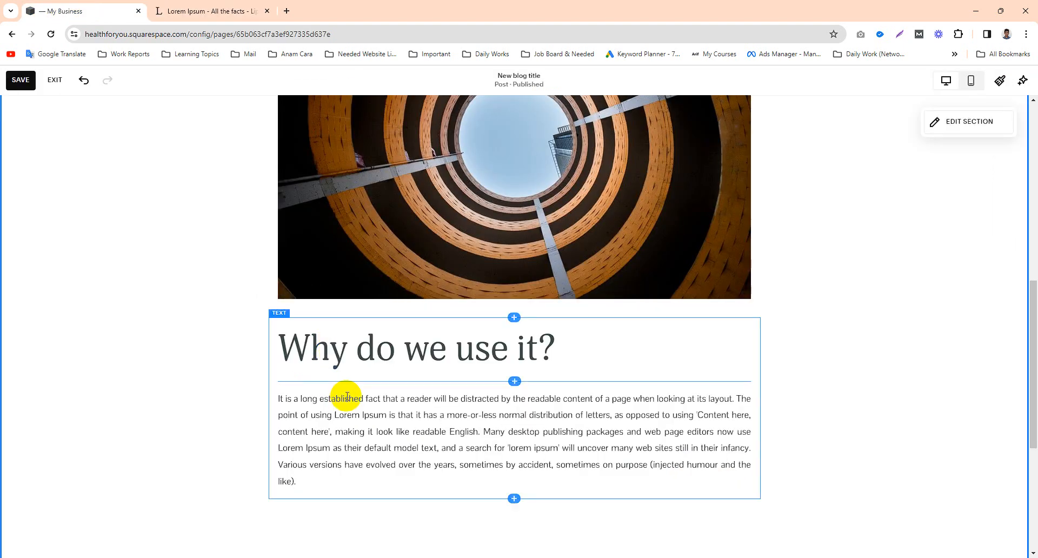
# Step: Insert a video block below the "Why do we use it?" text block
pyautogui.scroll(-2, 378, 411)
pyautogui.click(515, 388)
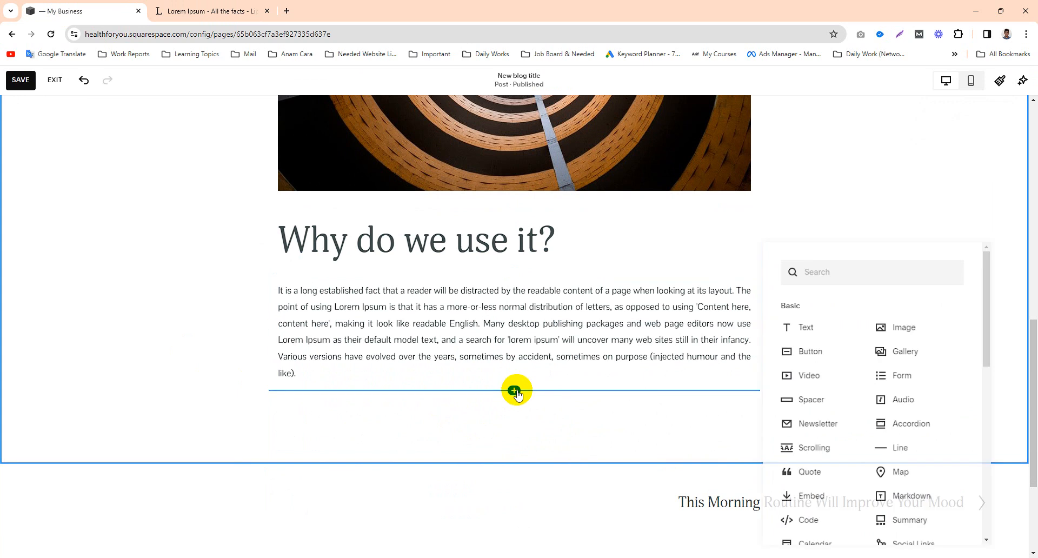
pyautogui.click(820, 379)
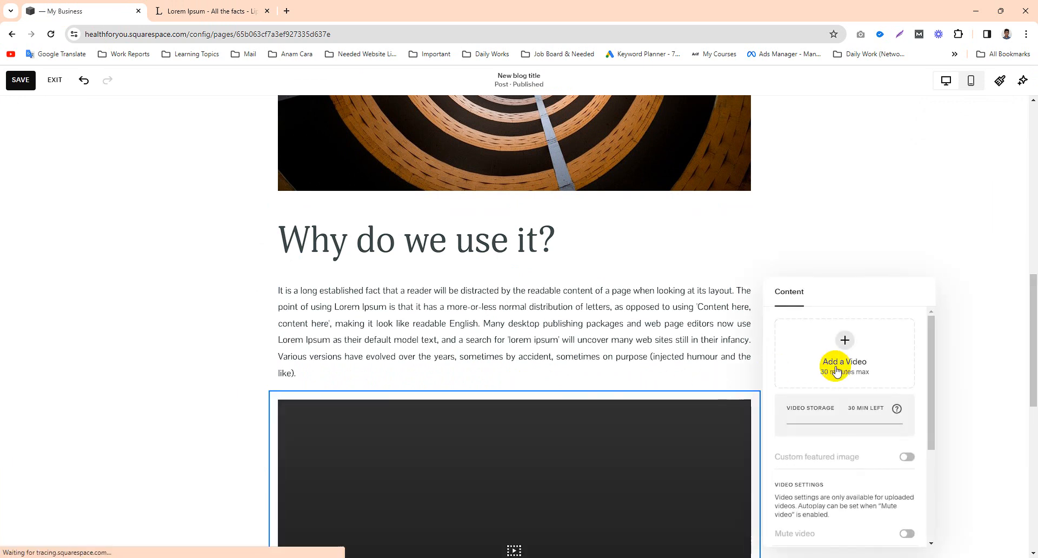
pyautogui.scroll(-4, 461, 344)
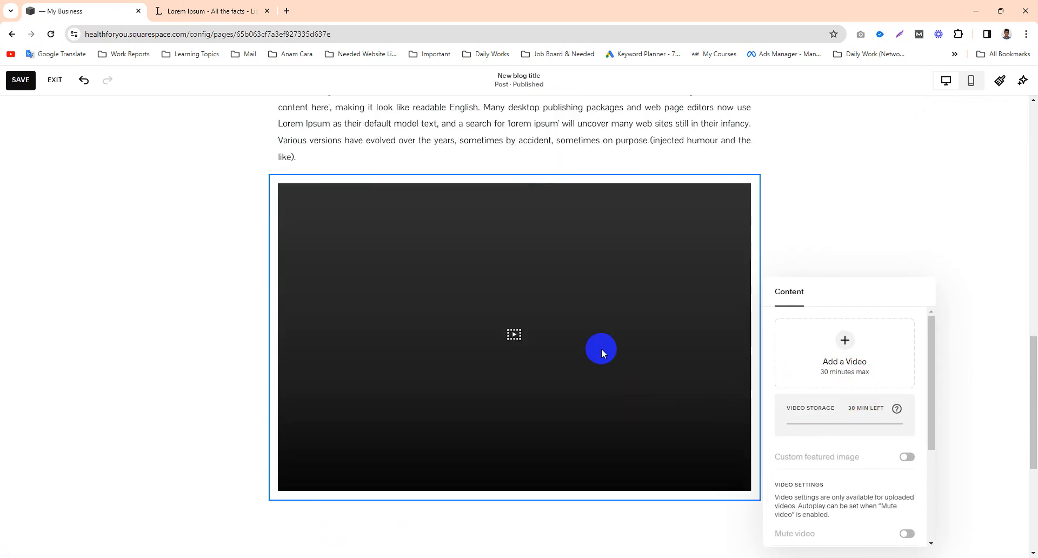
pyautogui.click(846, 351)
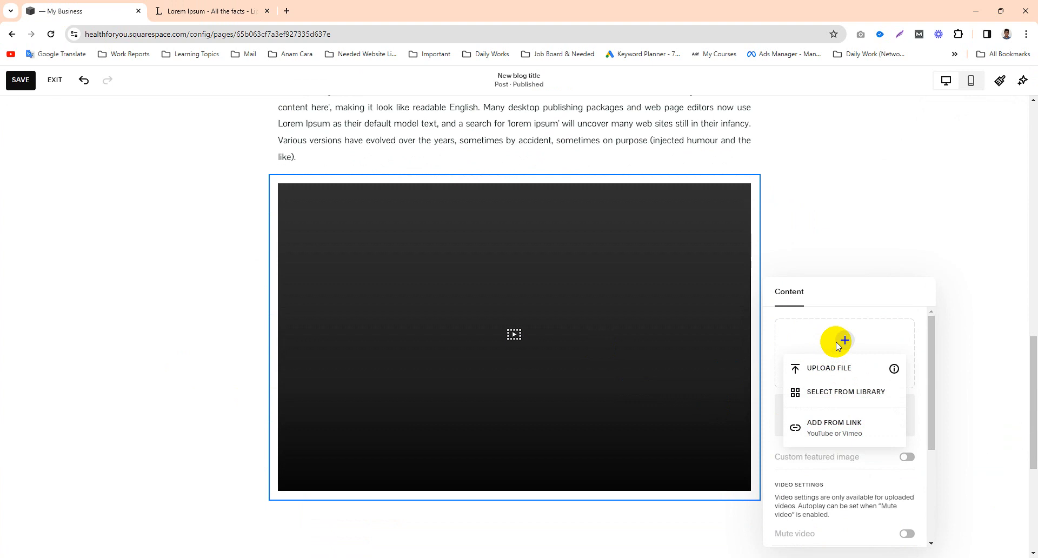
pyautogui.click(836, 392)
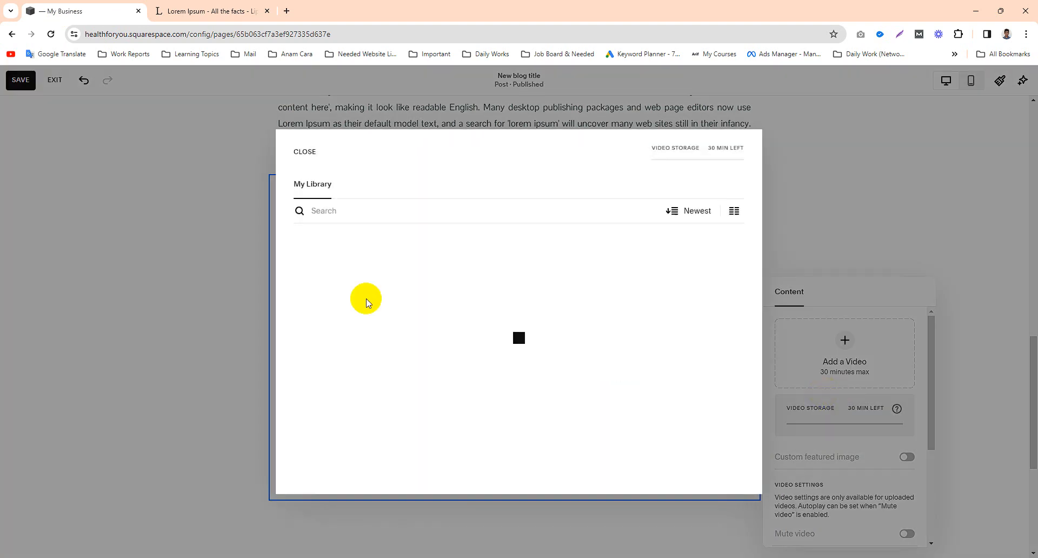
pyautogui.click(304, 152)
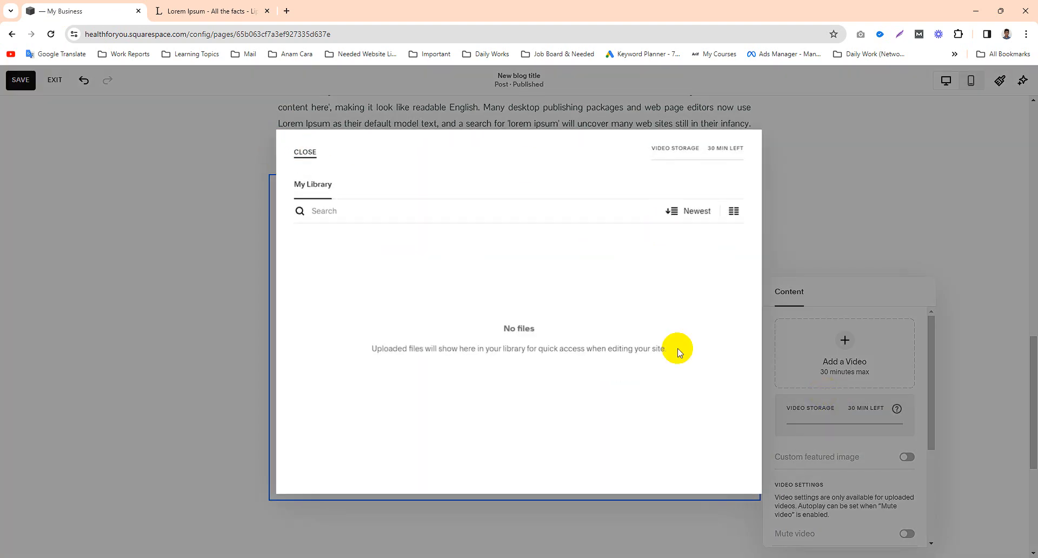
# Step: Choose to add the block's video from a YouTube or Vimeo link and activate the link field
pyautogui.click(847, 356)
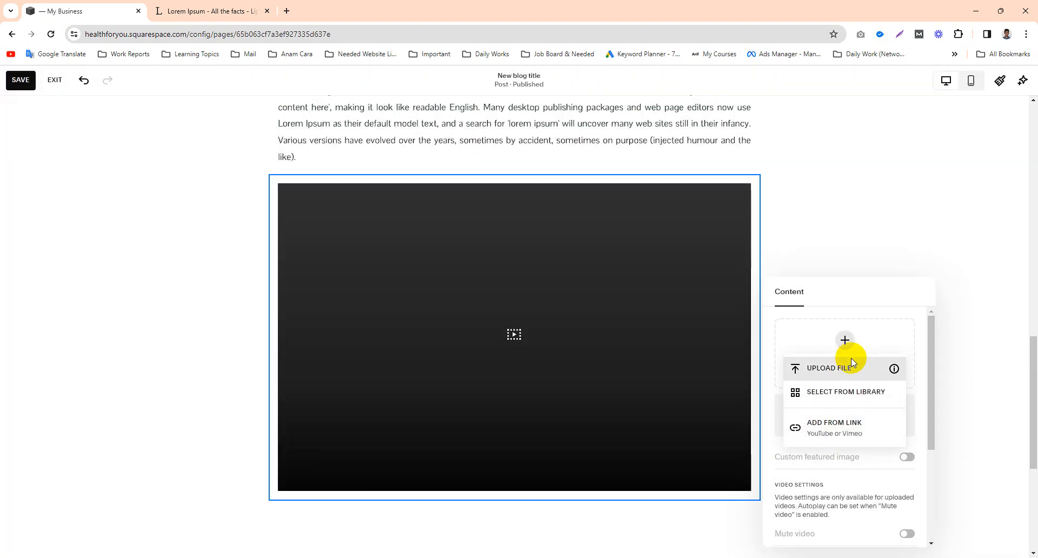
pyautogui.click(839, 433)
pyautogui.click(820, 382)
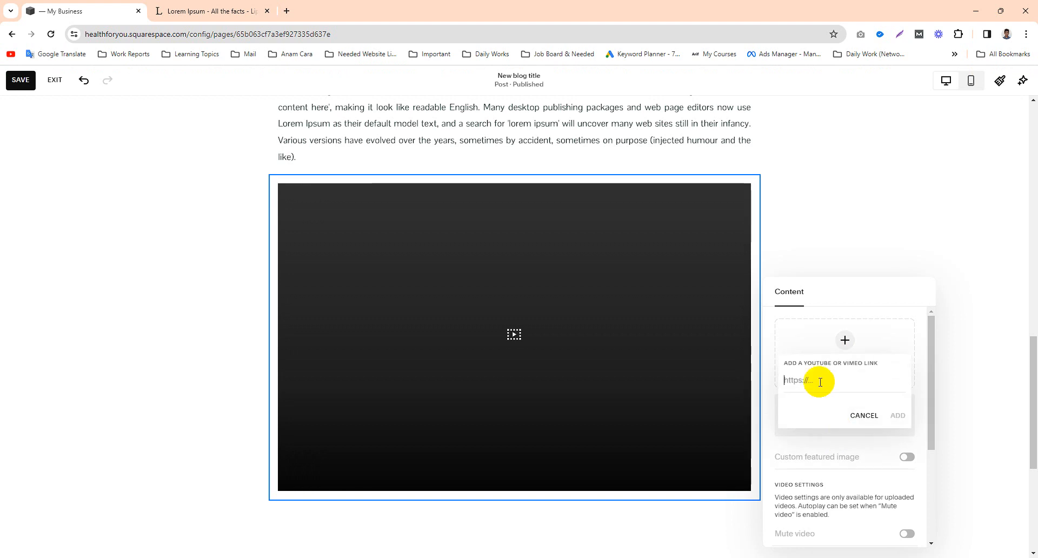
# Step: Open YouTube in a new tab and search for the creator's channel by name, using the matching suggestion
pyautogui.click(283, 12)
pyautogui.write('you')
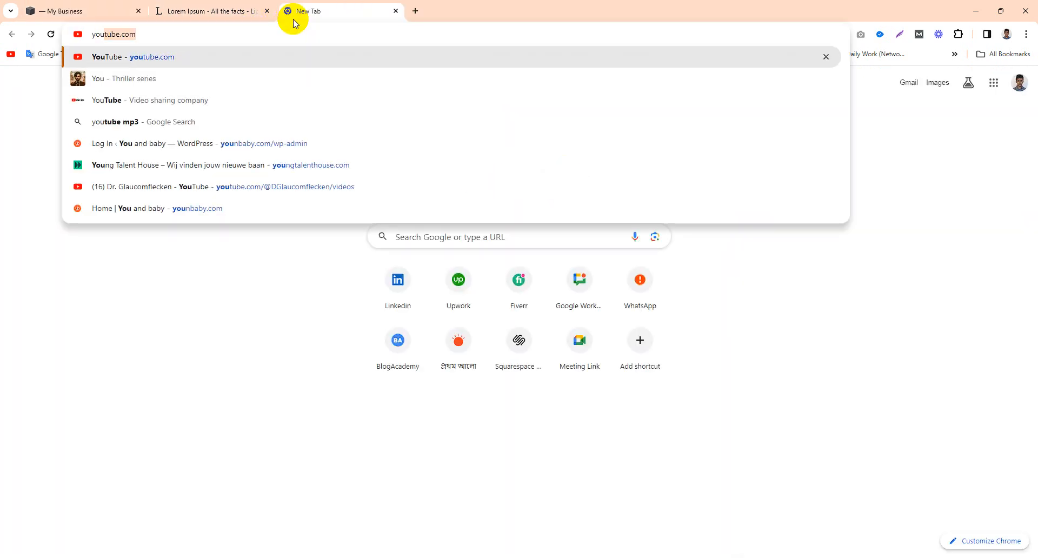
pyautogui.press('Return')
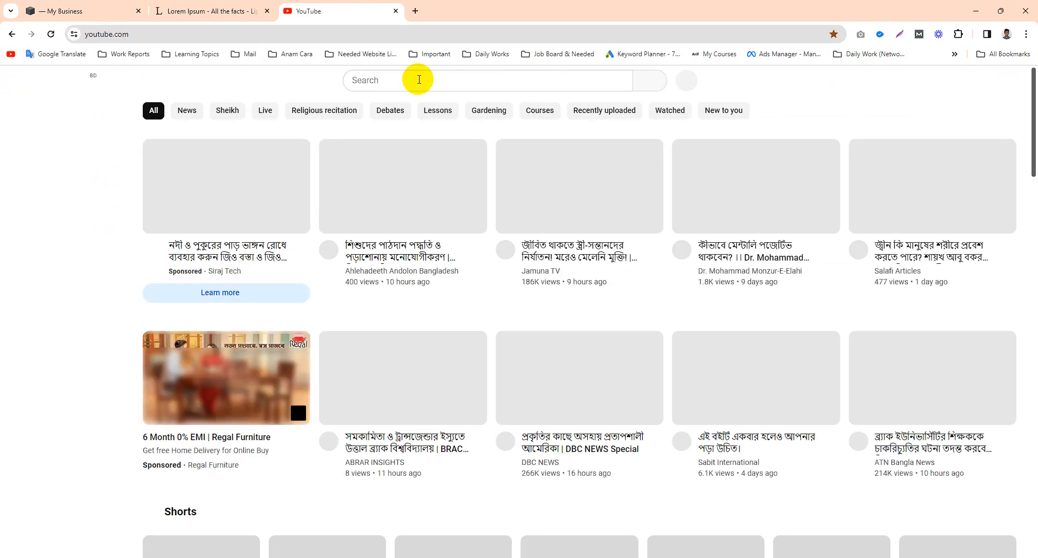
pyautogui.click(405, 80)
pyautogui.write('s')
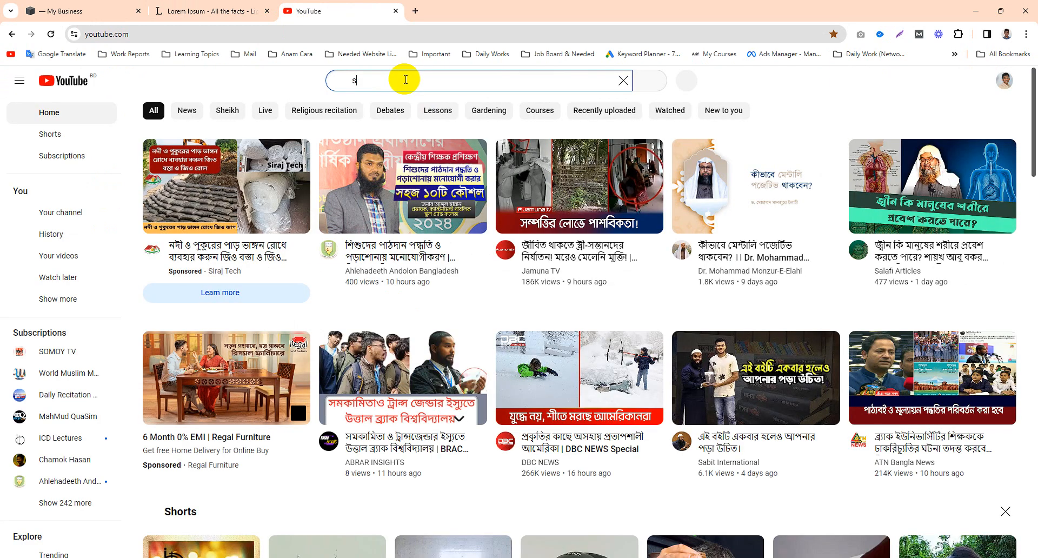
pyautogui.moveTo(395, 78); pyautogui.dragTo(336, 82)
pyautogui.write('mostakin')
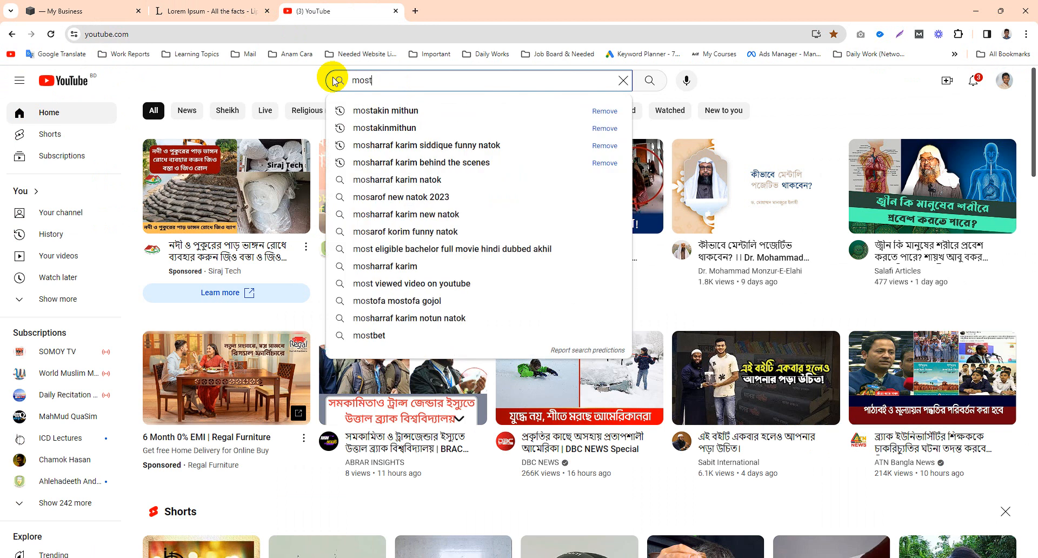
pyautogui.click(386, 110)
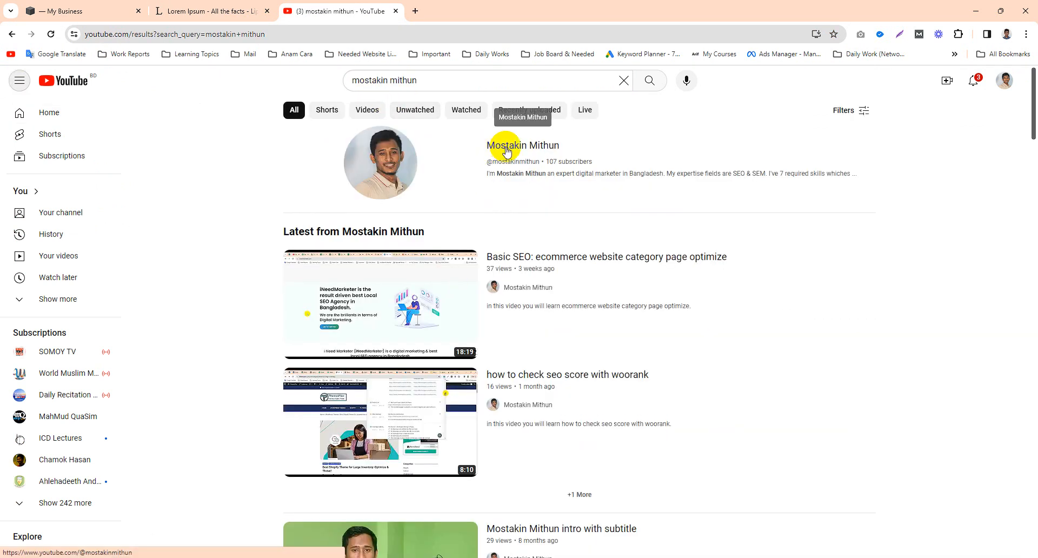
# Step: Copy the link address of "how to check seo score with woorank" from the channel's videos and switch back to the Squarespace tab
pyautogui.click(495, 146)
pyautogui.scroll(-2, 356, 378)
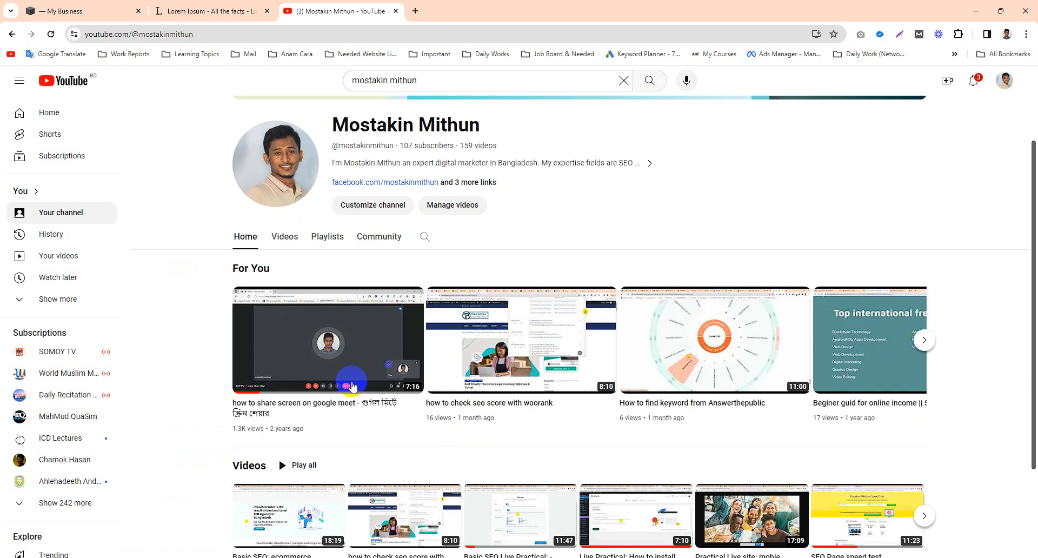
pyautogui.click(282, 242)
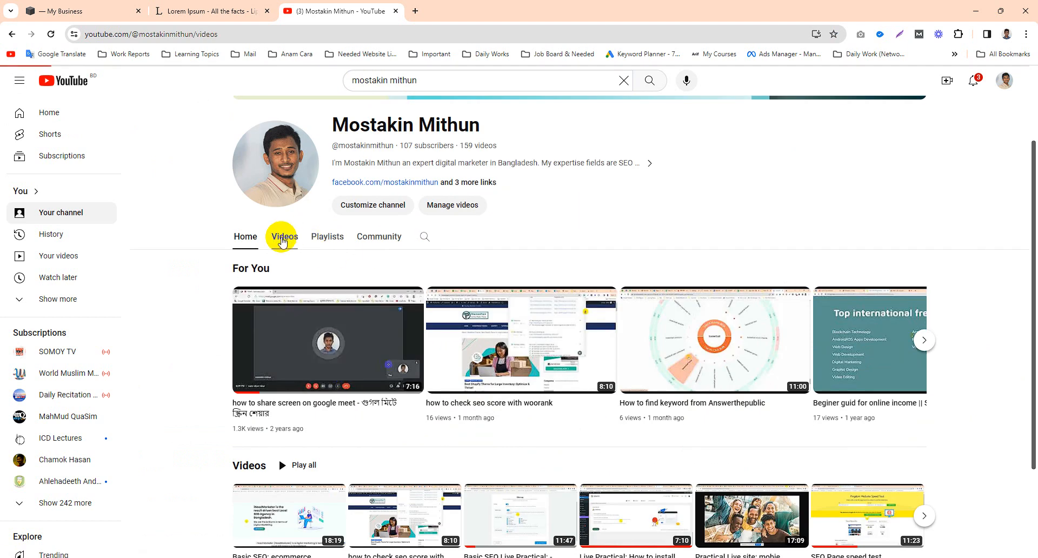
pyautogui.scroll(-1, 422, 406)
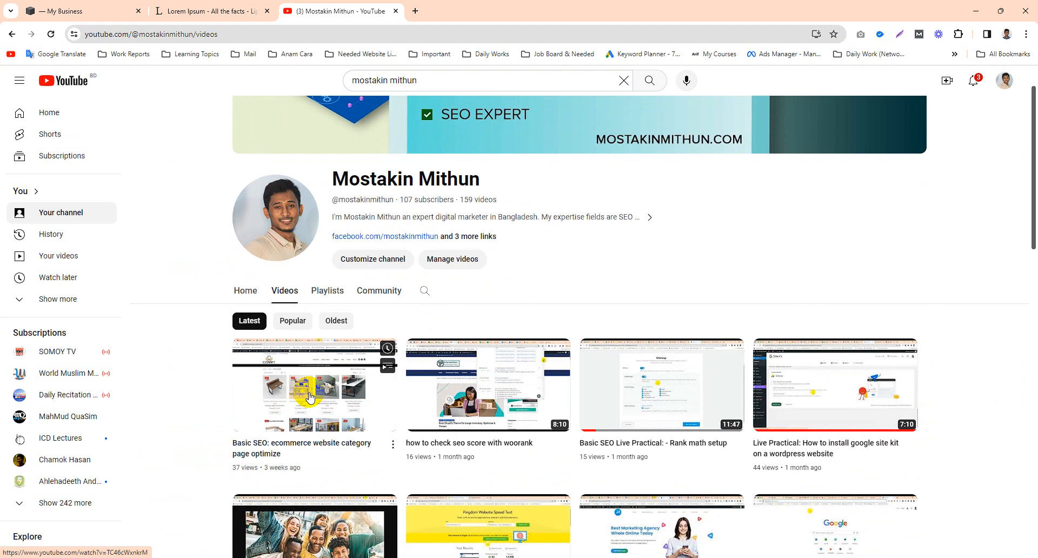
pyautogui.moveTo(480, 405)
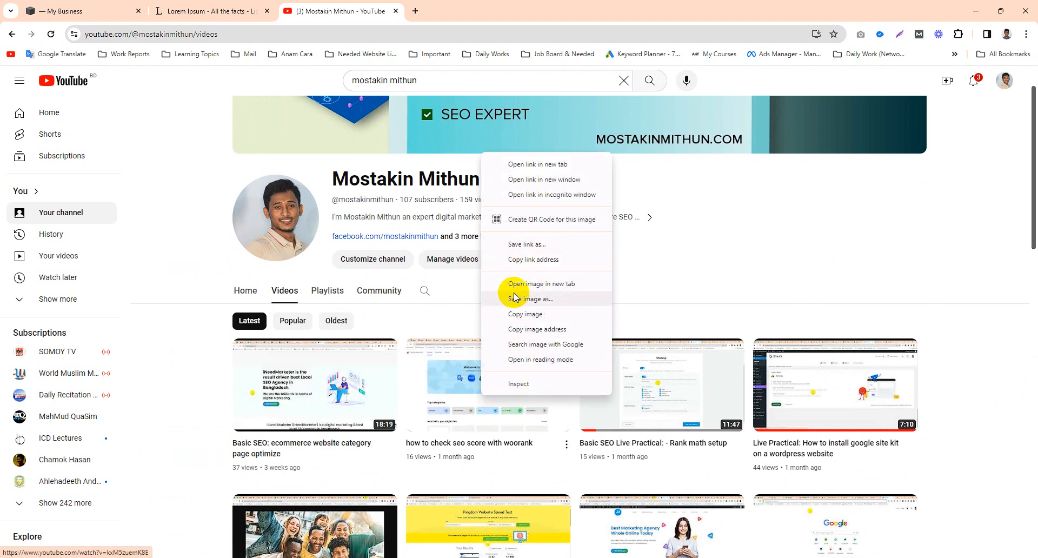
pyautogui.click(533, 259)
pyautogui.click(113, 5)
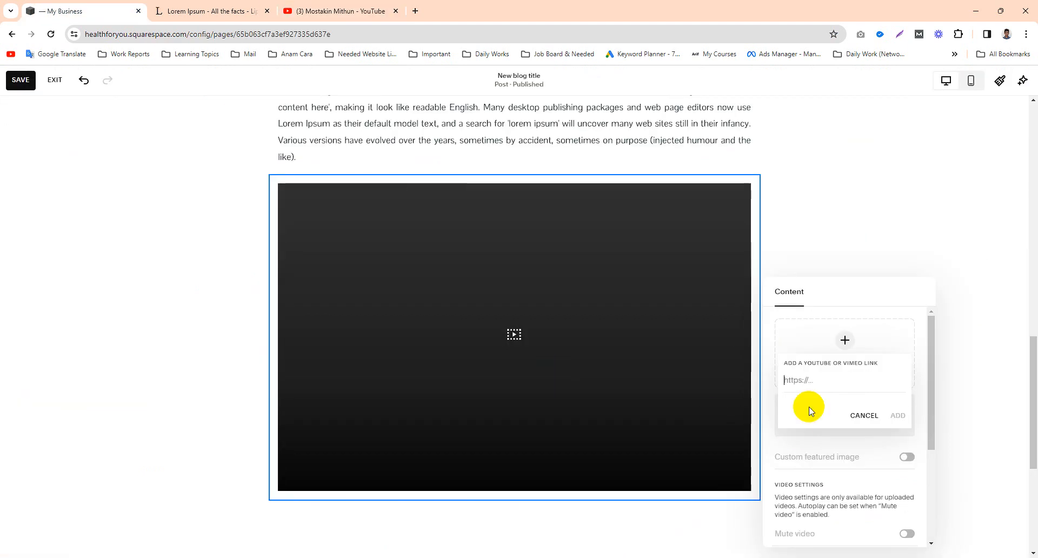
# Step: Add the copied YouTube link to the video block and turn on its custom featured image option
pyautogui.write('https://www.youtube.com/watch?v=kxM5zuemK8E')
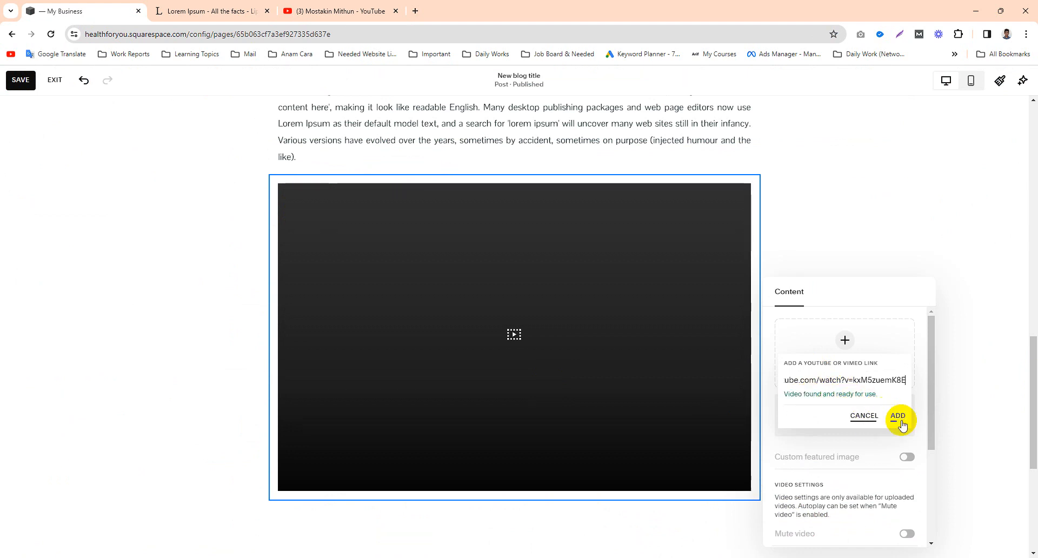
pyautogui.click(900, 419)
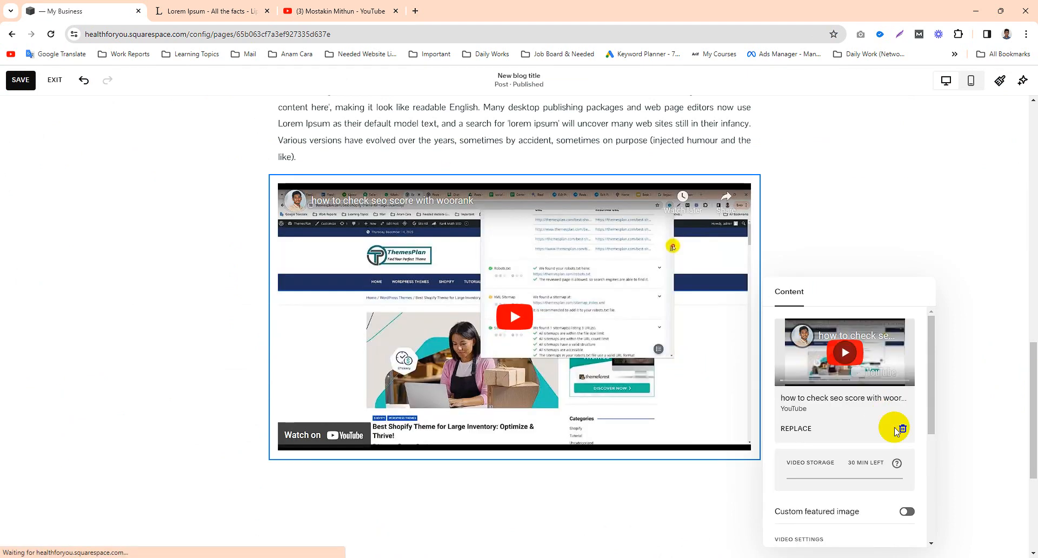
pyautogui.scroll(-2, 865, 422)
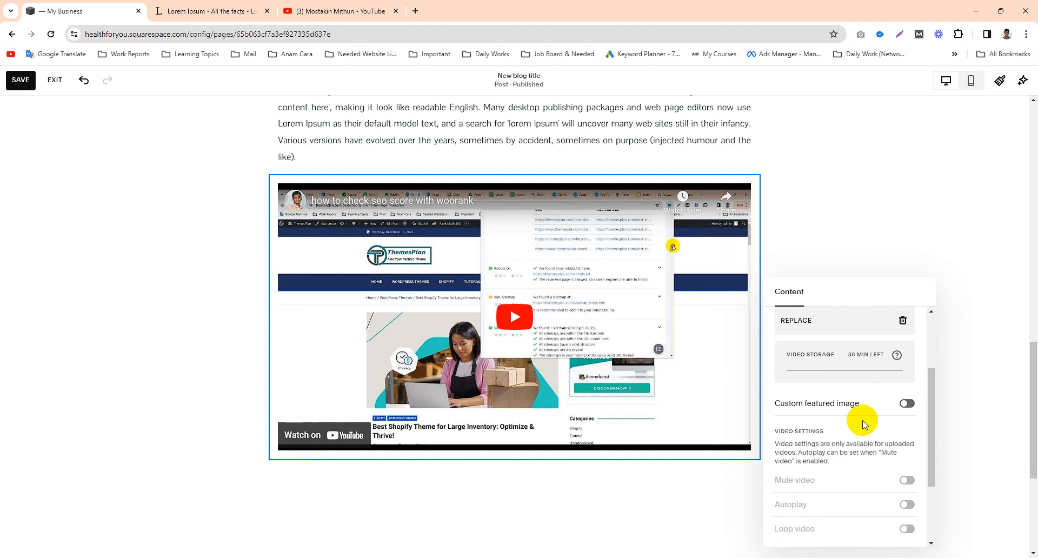
pyautogui.click(907, 406)
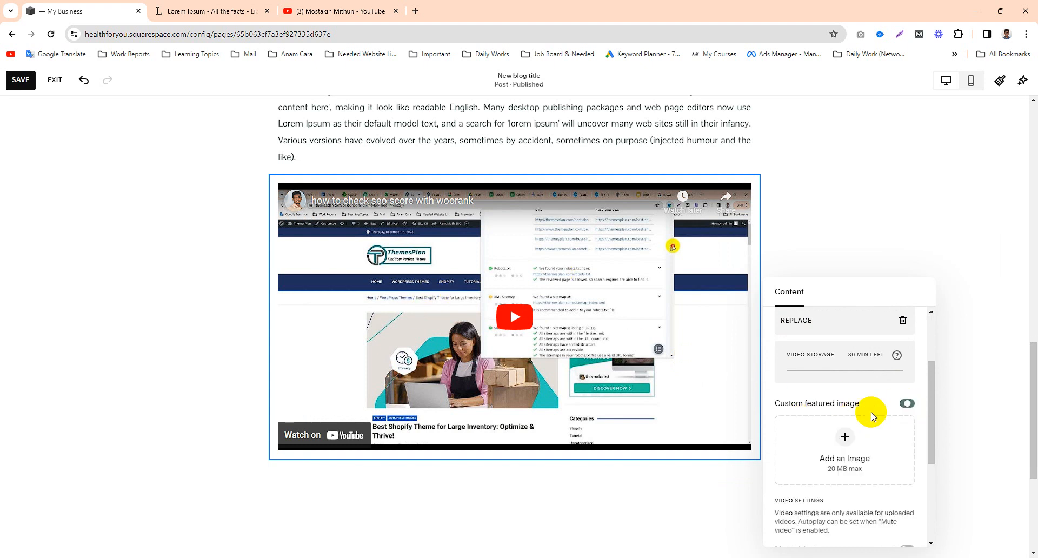
# Step: Try to choose a custom featured image for the video from the existing image library
pyautogui.click(836, 409)
pyautogui.click(800, 434)
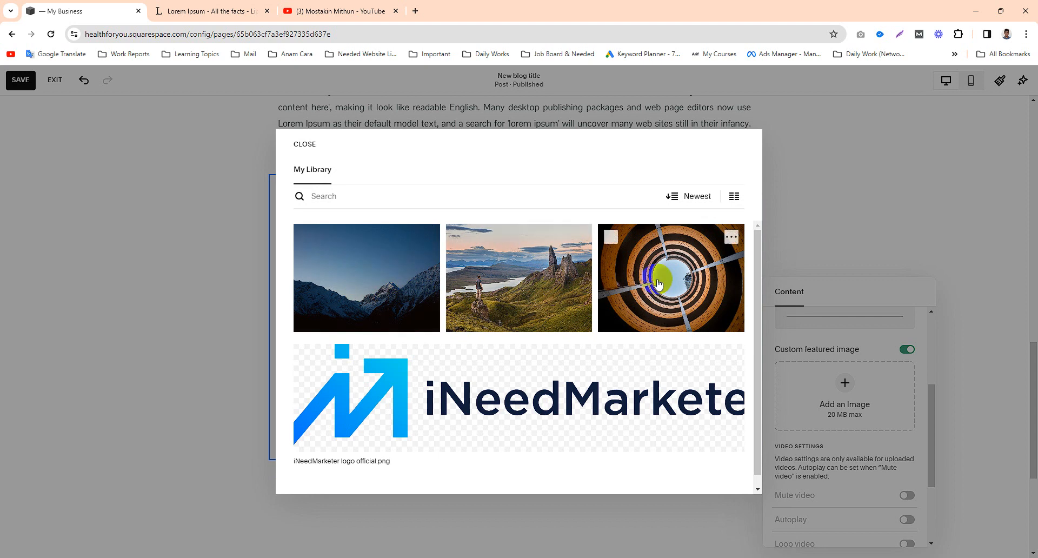
pyautogui.scroll(-1, 584, 330)
pyautogui.scroll(1, 545, 343)
pyautogui.click(507, 284)
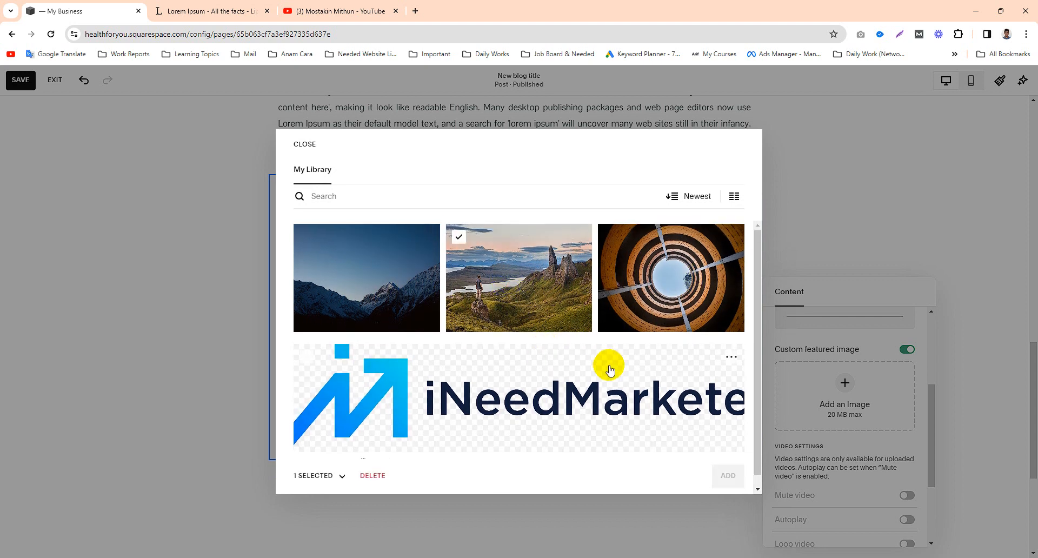
pyautogui.scroll(-1, 718, 375)
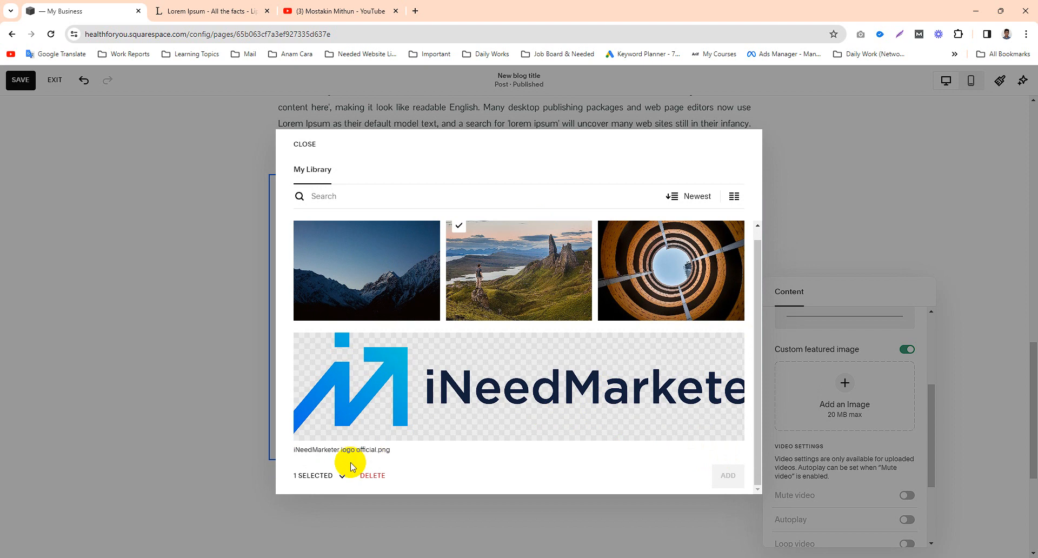
pyautogui.scroll(1, 520, 319)
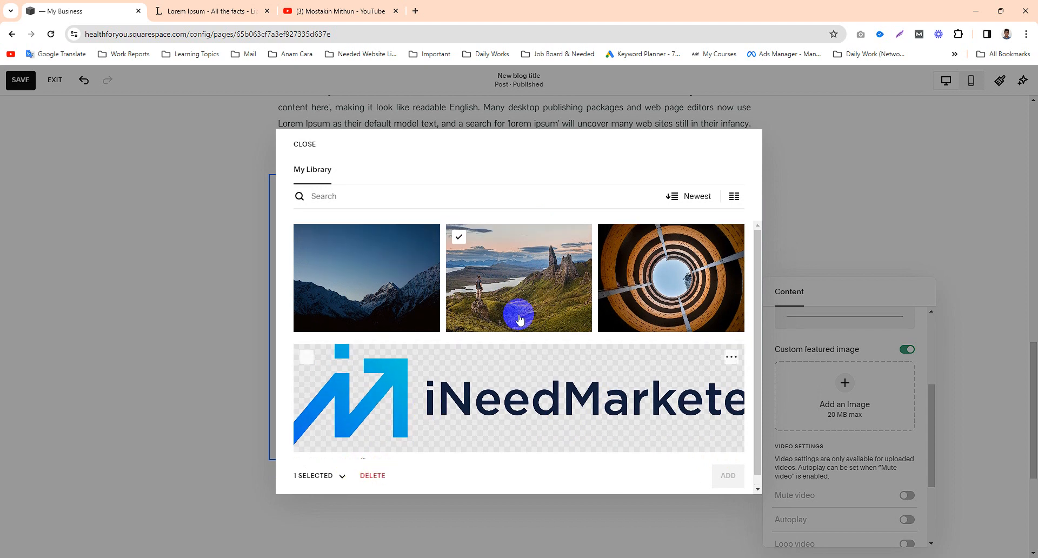
pyautogui.click(468, 247)
pyautogui.click(467, 248)
pyautogui.scroll(-1, 452, 435)
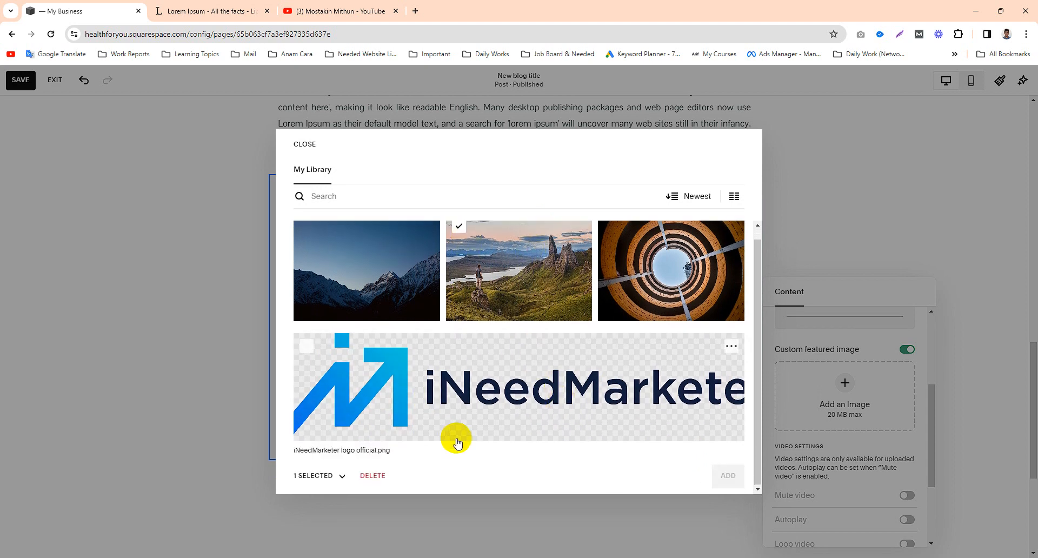
pyautogui.scroll(1, 422, 400)
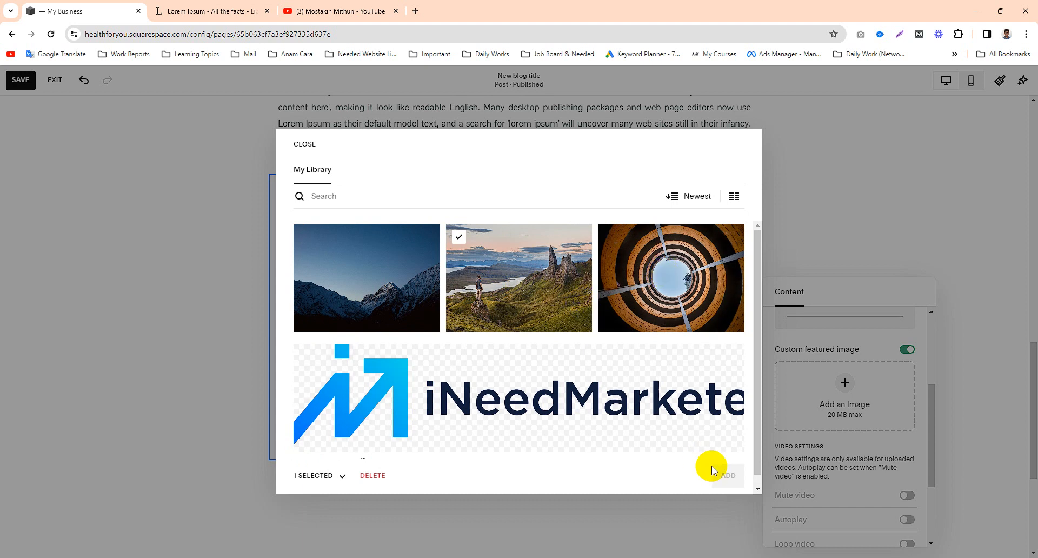
pyautogui.scroll(-1, 751, 457)
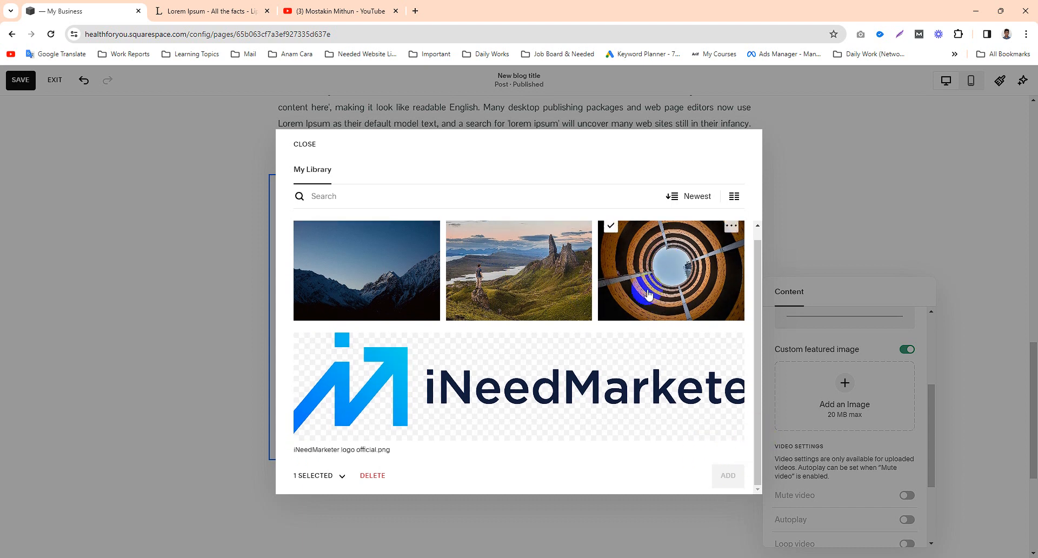
pyautogui.scroll(1, 394, 296)
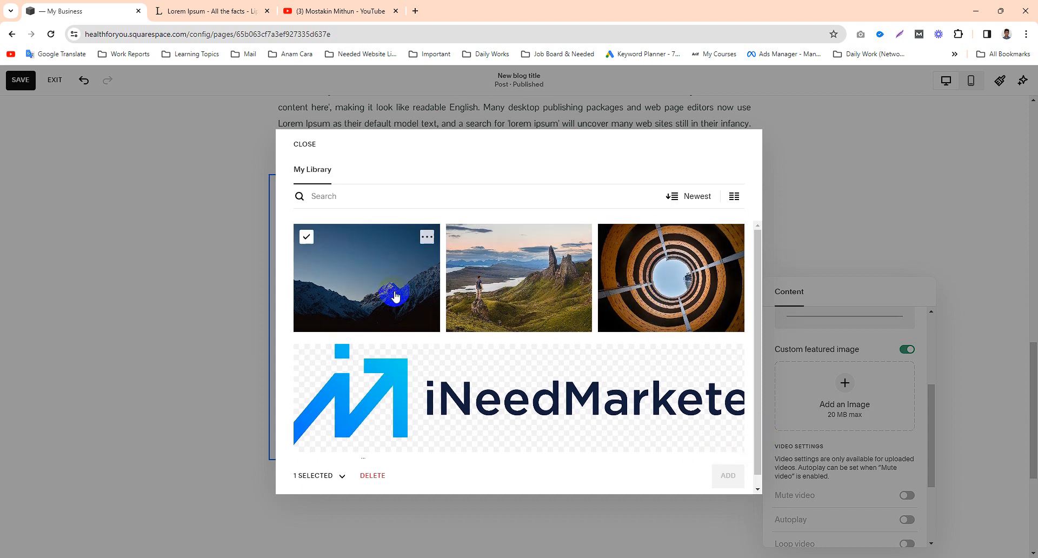
pyautogui.click(320, 477)
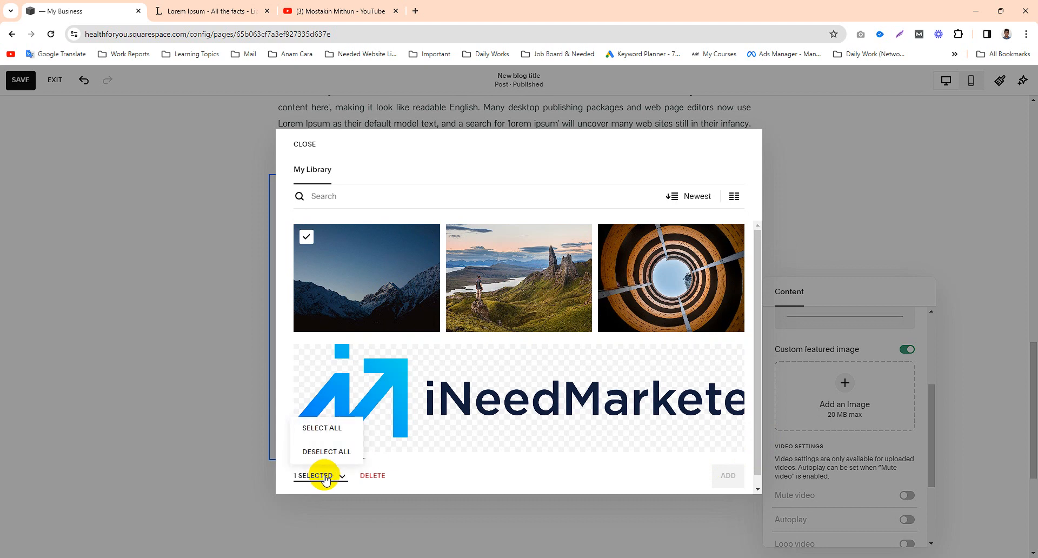
pyautogui.click(463, 472)
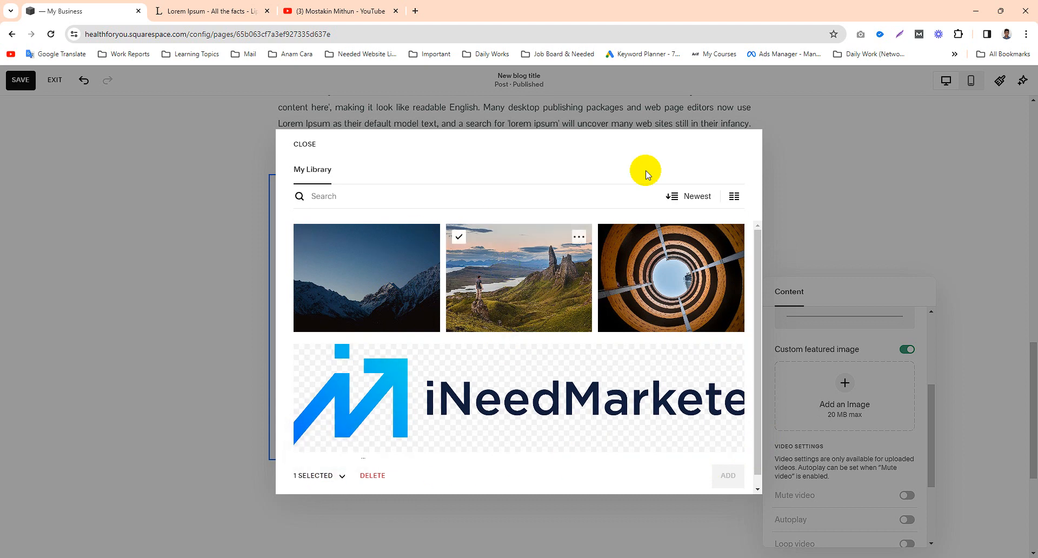
pyautogui.click(294, 300)
pyautogui.click(183, 293)
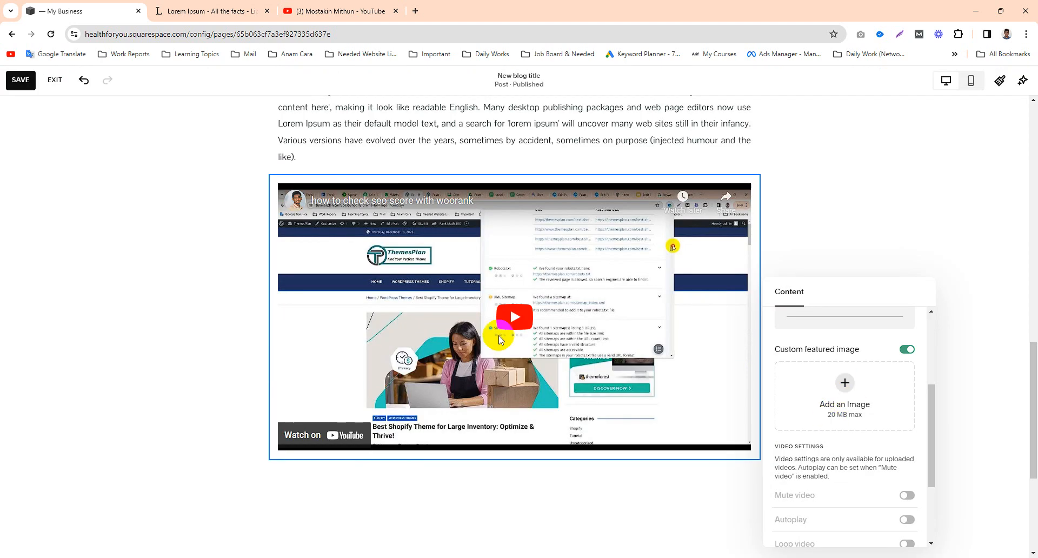
# Step: Save the post with the embedded video and exit editing
pyautogui.scroll(-2, 886, 438)
pyautogui.scroll(4, 876, 429)
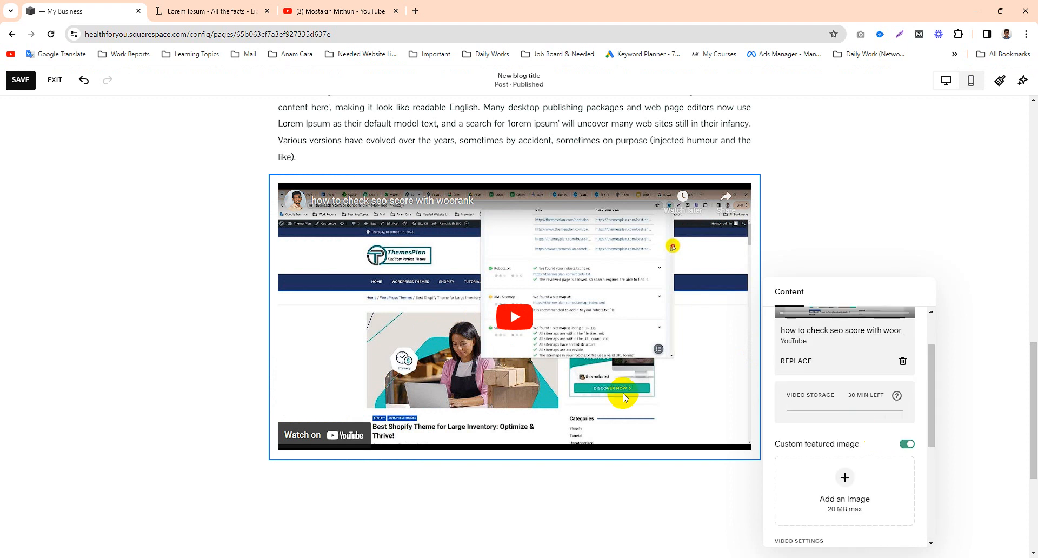
pyautogui.scroll(3, 498, 375)
pyautogui.click(88, 370)
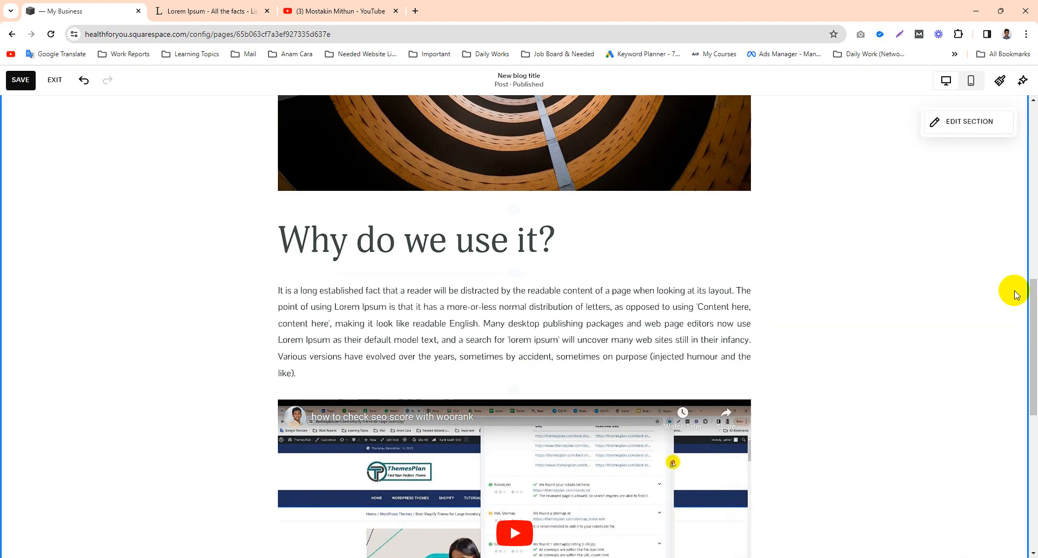
pyautogui.scroll(-4, 650, 316)
pyautogui.scroll(3, 649, 317)
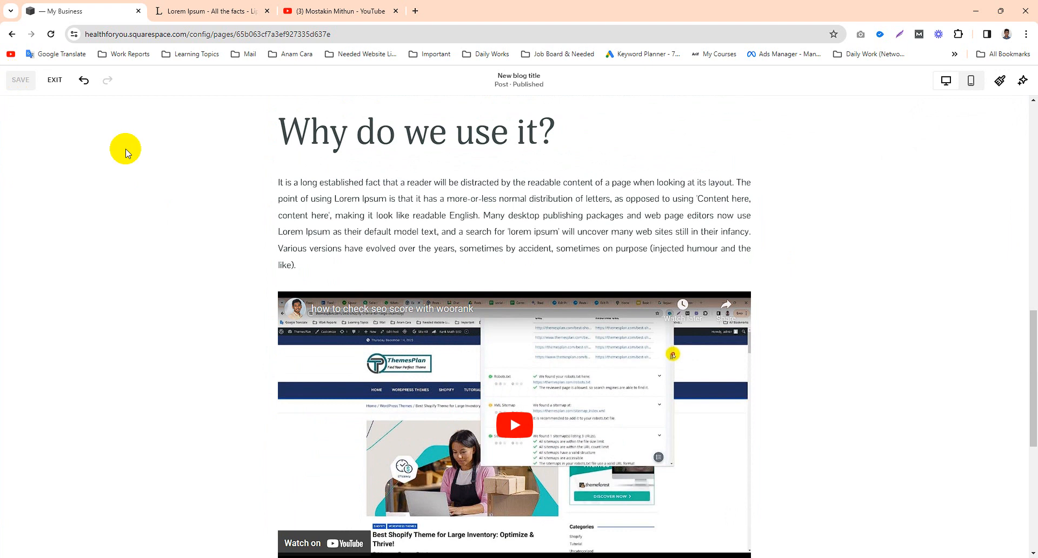
pyautogui.click(51, 79)
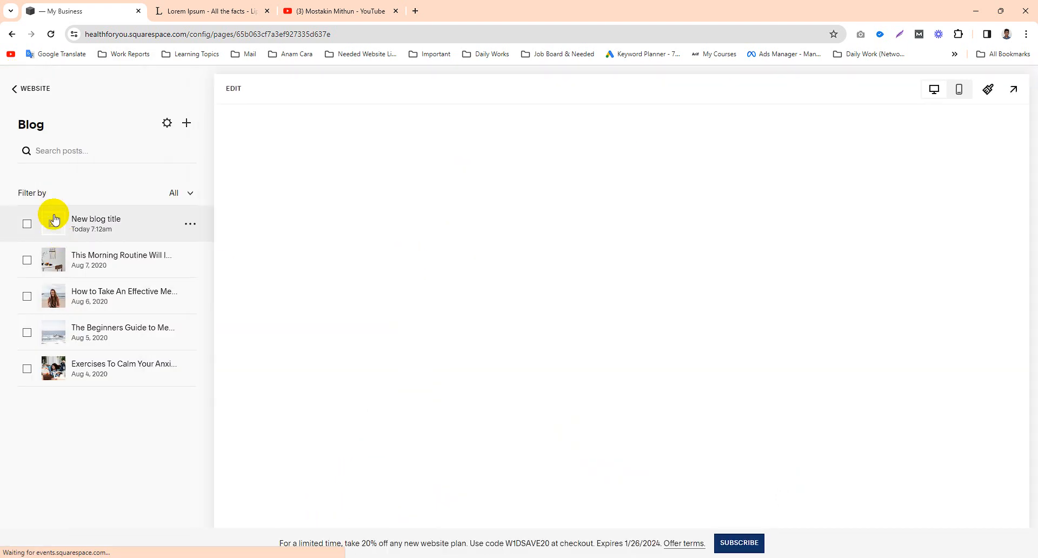
# Step: Examine the saved "New blog title" post from its title to the embedded video, in the preview and in the editor
pyautogui.click(50, 219)
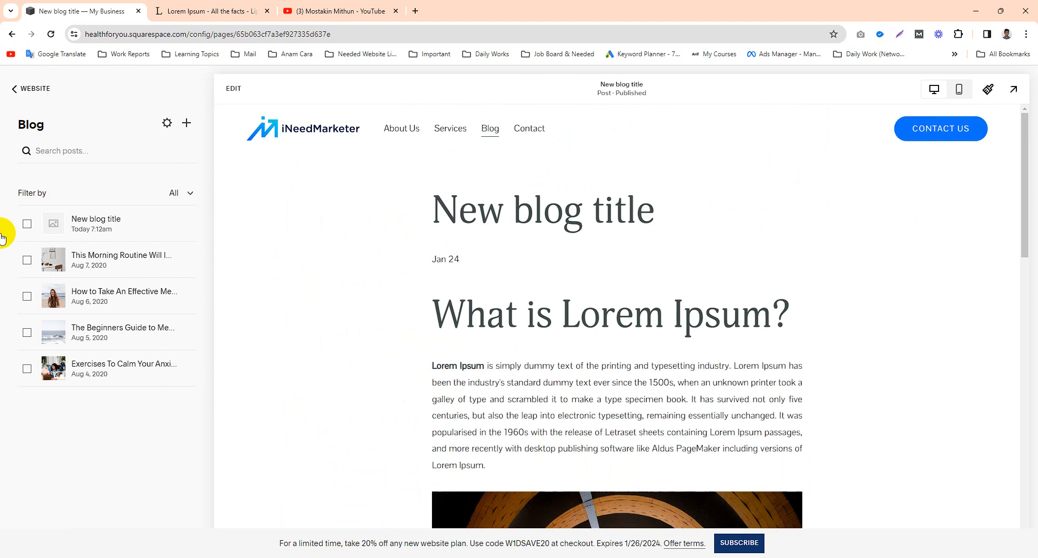
pyautogui.scroll(-15, 611, 270)
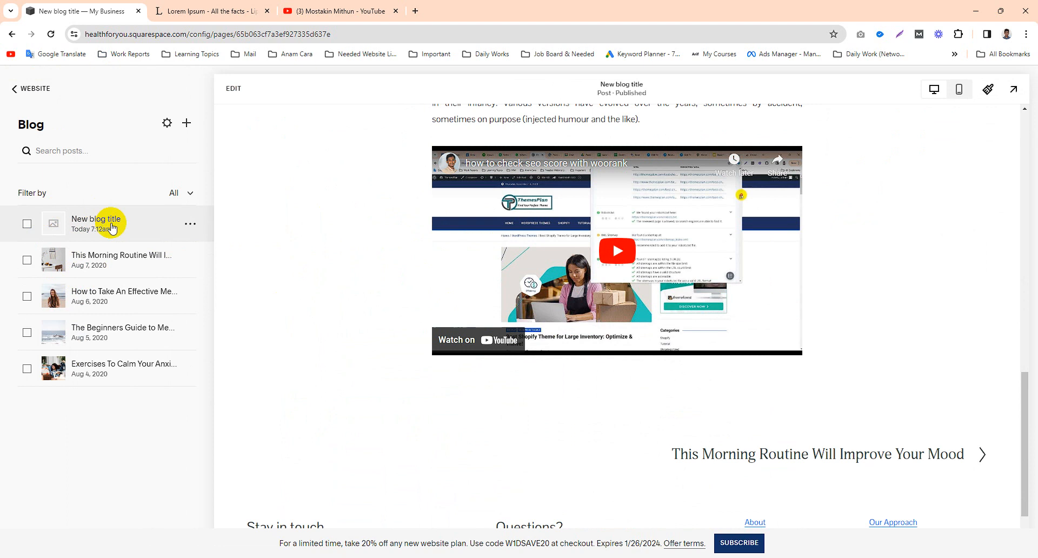
pyautogui.scroll(10, 505, 297)
pyautogui.scroll(3, 242, 283)
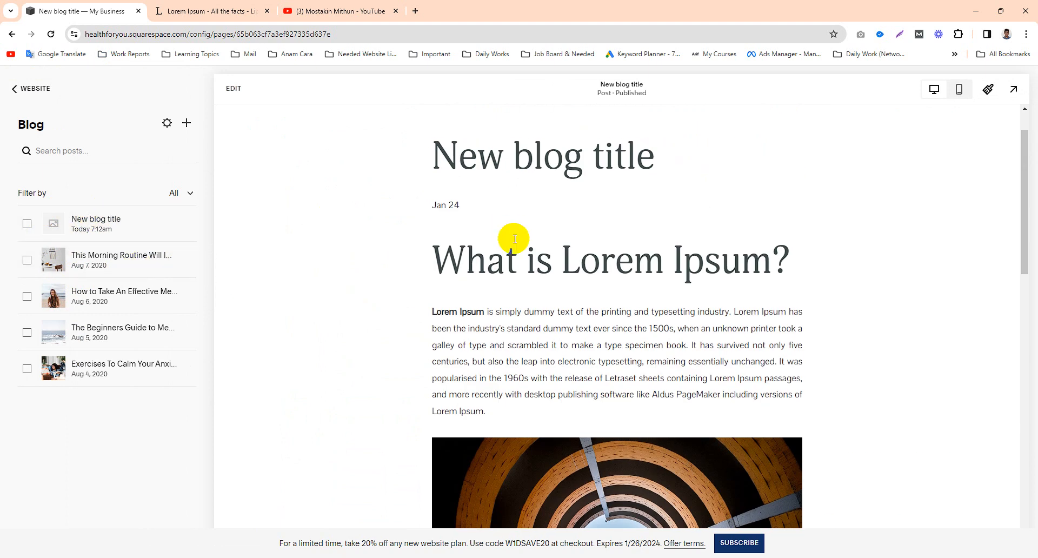
pyautogui.scroll(1, 486, 227)
pyautogui.click(238, 90)
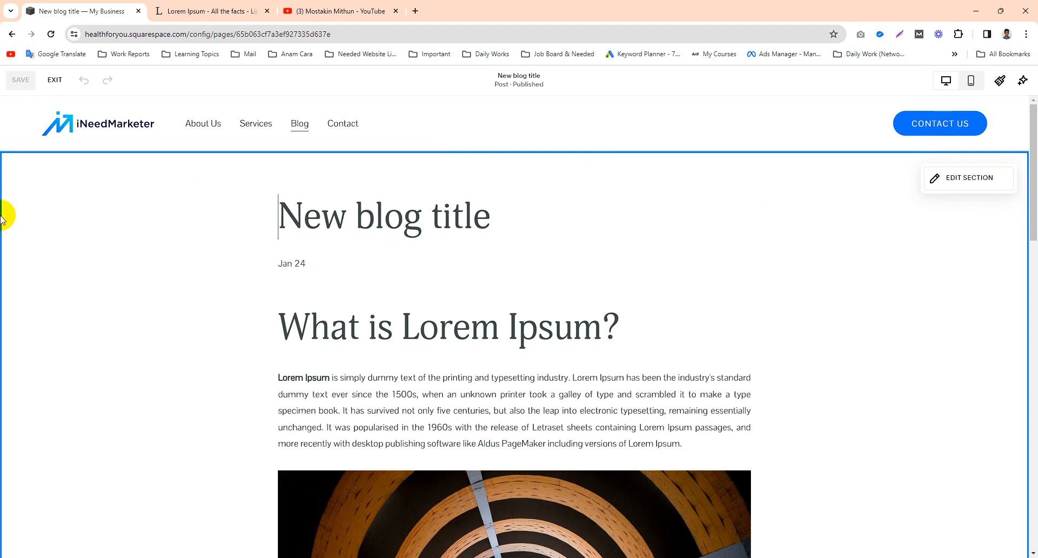
pyautogui.scroll(-10, 790, 424)
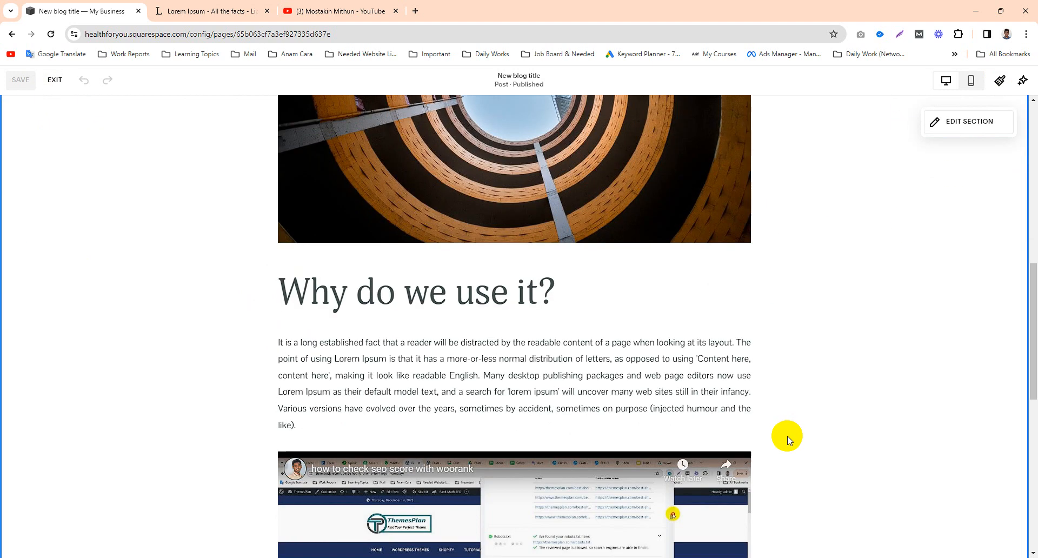
pyautogui.scroll(-10, 787, 439)
pyautogui.scroll(15, 741, 336)
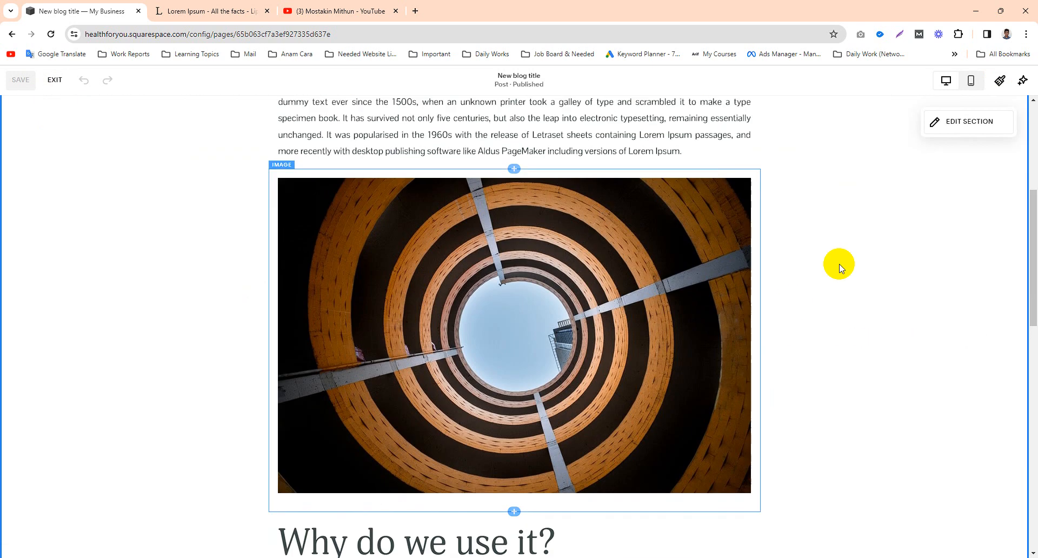
pyautogui.scroll(5, 839, 266)
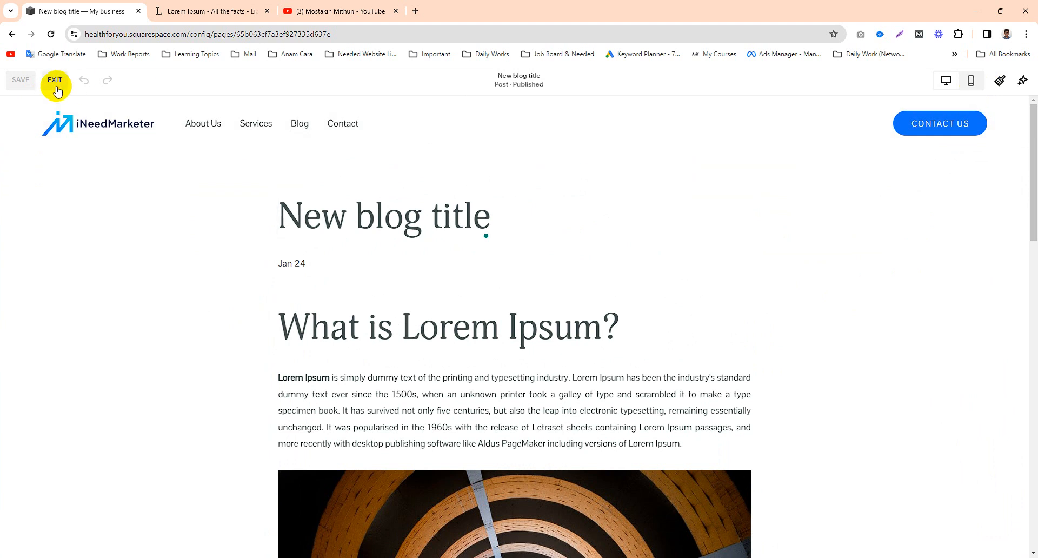
pyautogui.click(56, 86)
# Step: In the "New blog title" post's settings, upload the "Dark Slate Blue And Mint Illustration" image from Downloads as the featured image
pyautogui.click(189, 227)
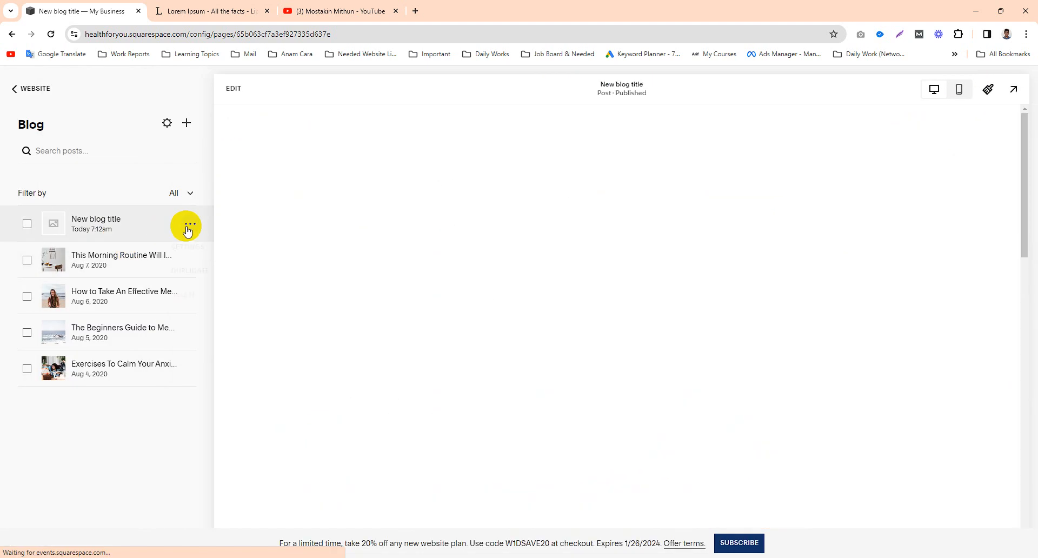
pyautogui.click(187, 248)
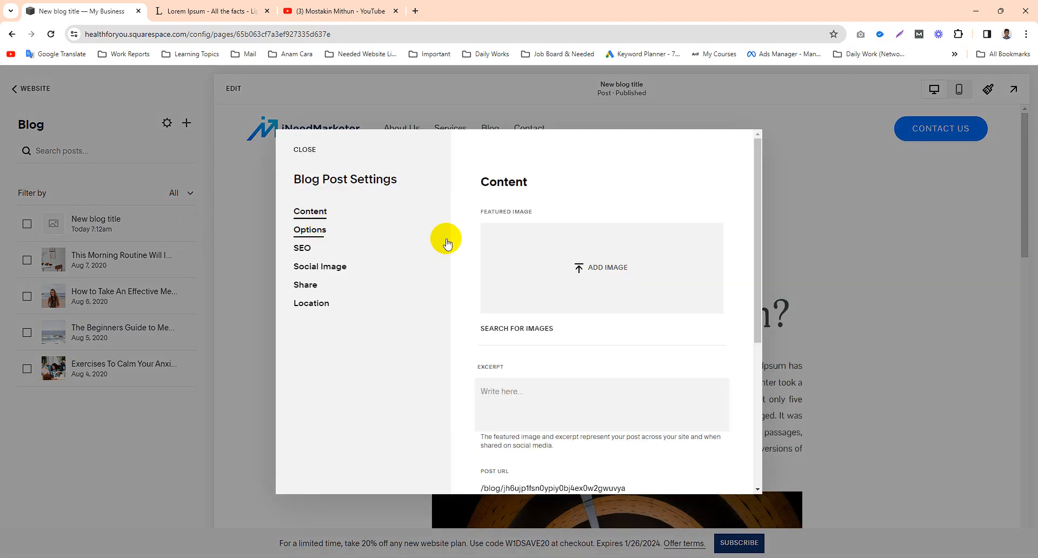
pyautogui.click(607, 267)
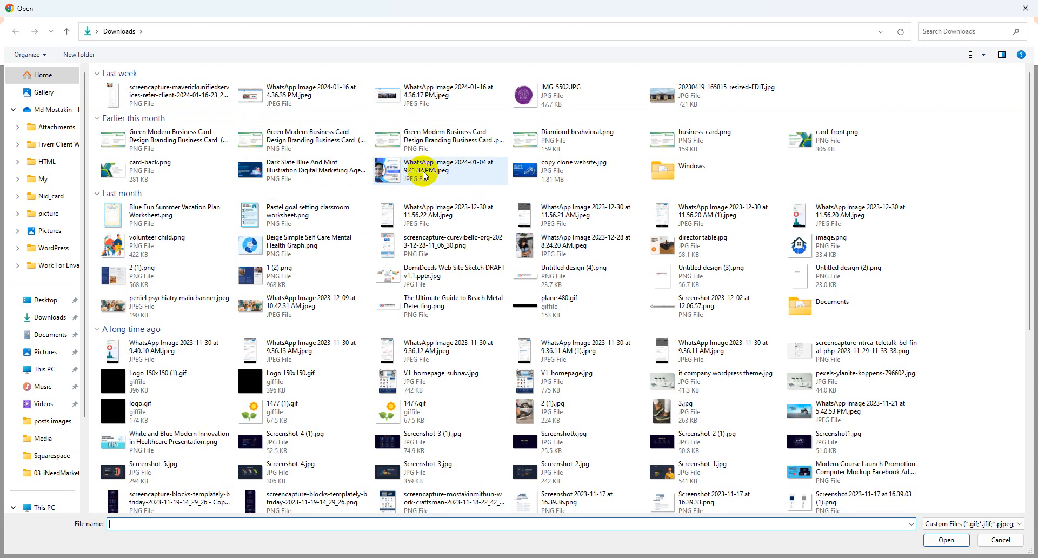
pyautogui.doubleClick(286, 175)
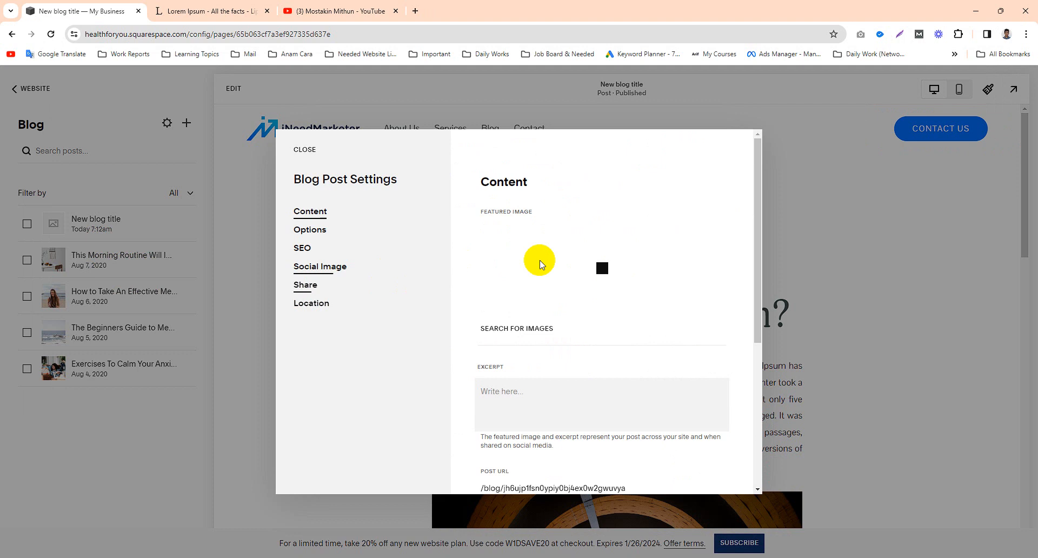
pyautogui.scroll(-4, 676, 324)
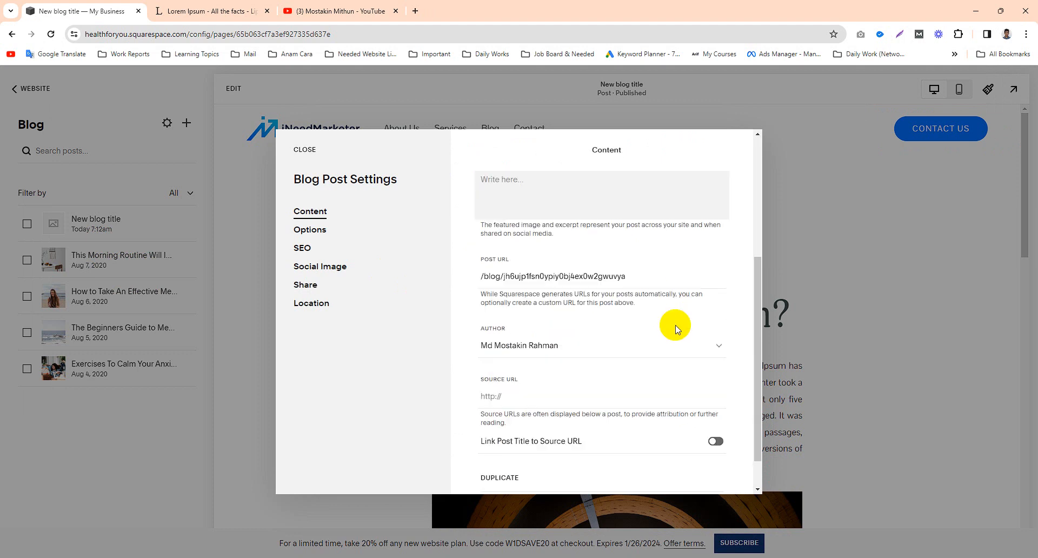
pyautogui.scroll(4, 676, 325)
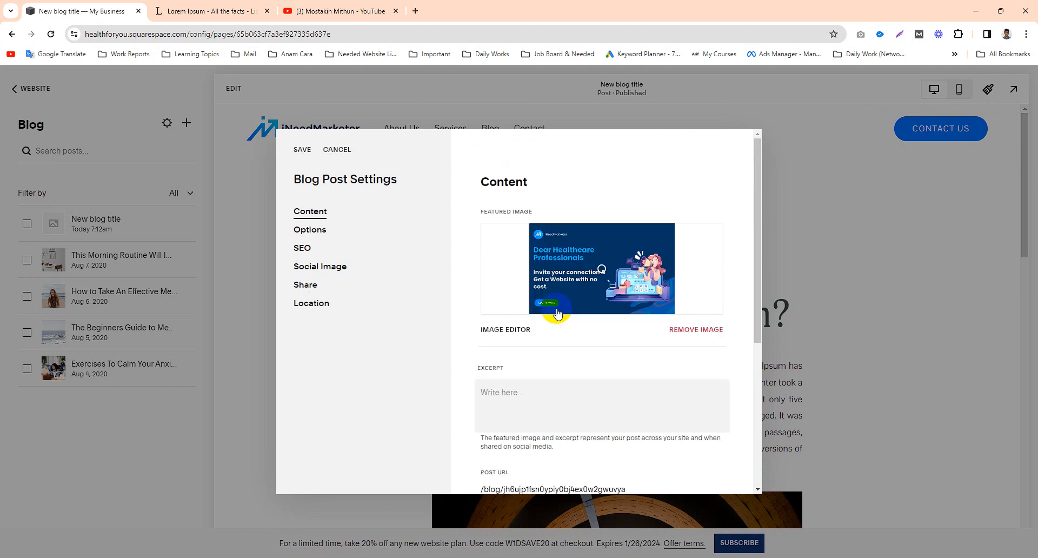
# Step: Fill the post's excerpt with the "What is Lorem Ipsum?" passage from the clipboard history
pyautogui.click(534, 399)
pyautogui.scroll(-3, 536, 251)
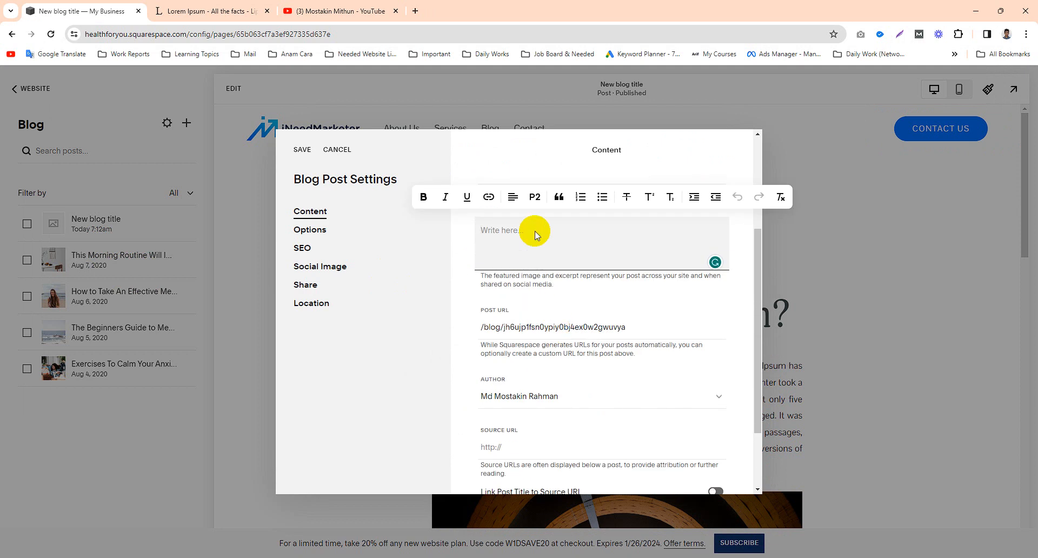
pyautogui.press('super+v')
pyautogui.scroll(-2, 535, 335)
pyautogui.click(554, 373)
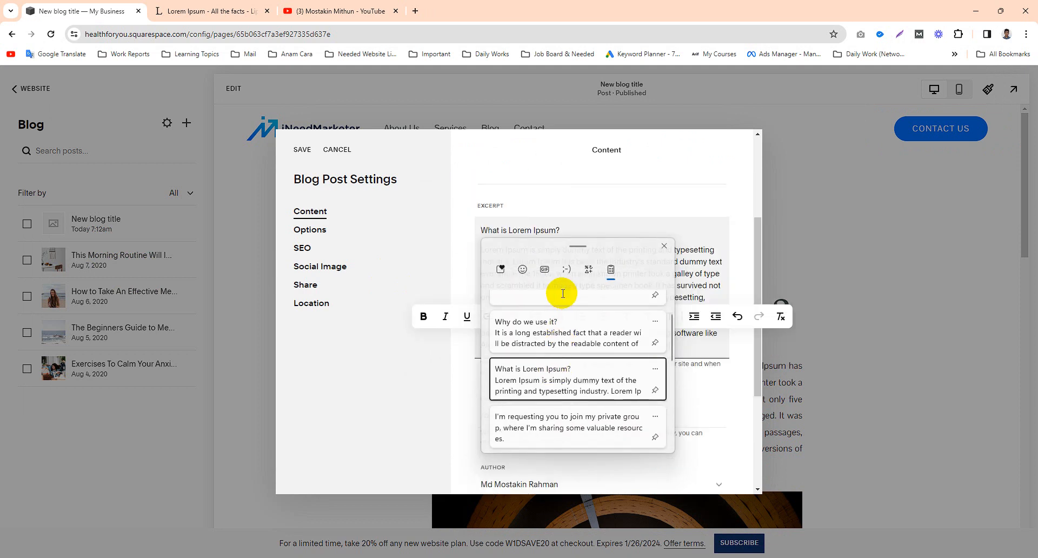
pyautogui.scroll(1, 559, 279)
pyautogui.click(573, 301)
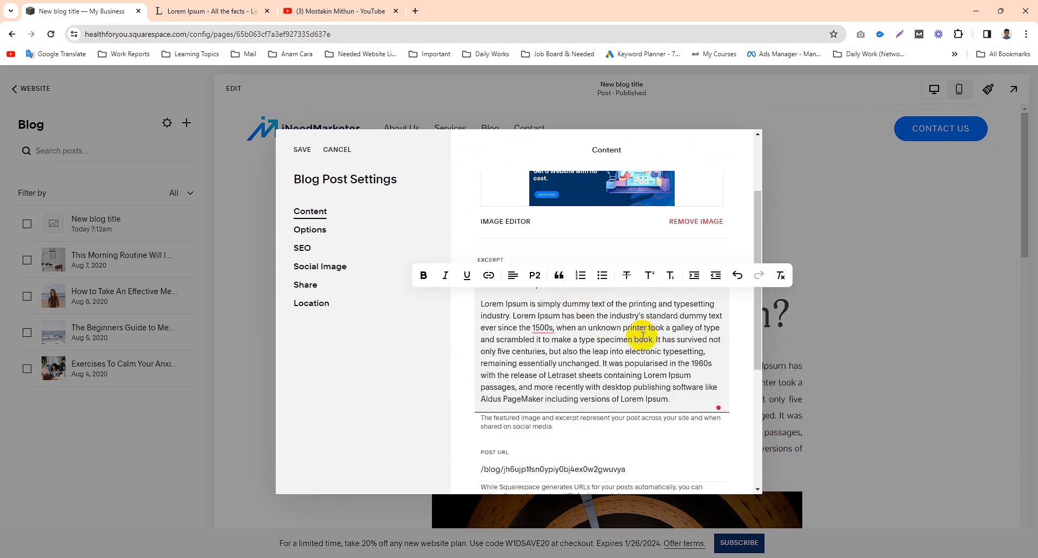
# Step: Trim the excerpt by removing the "What is Lorem Ipsum?" heading and everything after "type specimen book.", and save the post settings
pyautogui.moveTo(654, 343); pyautogui.dragTo(685, 398)
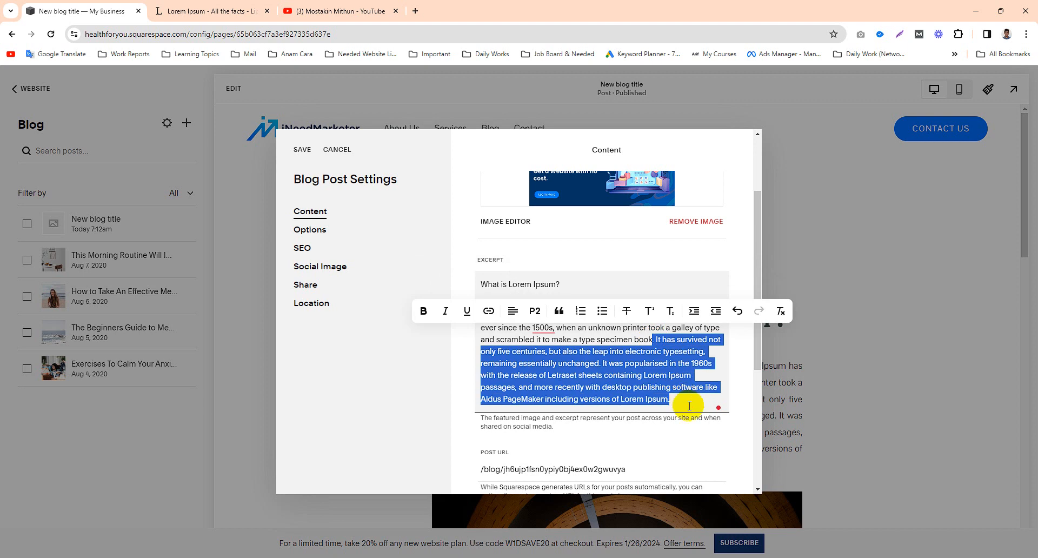
pyautogui.press('BackSpace')
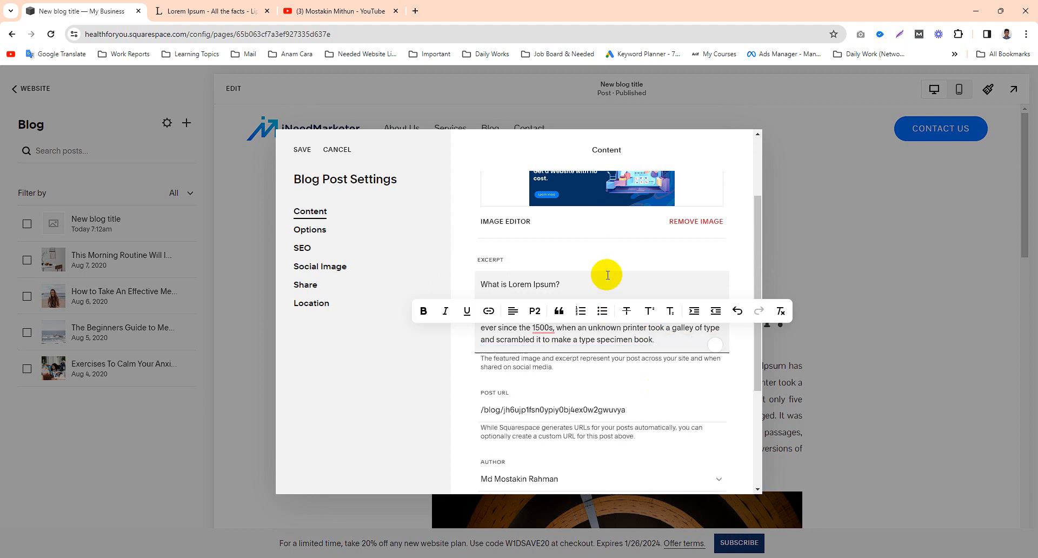
pyautogui.moveTo(576, 282); pyautogui.dragTo(463, 282)
pyautogui.press('BackSpace')
pyautogui.press('Delete')
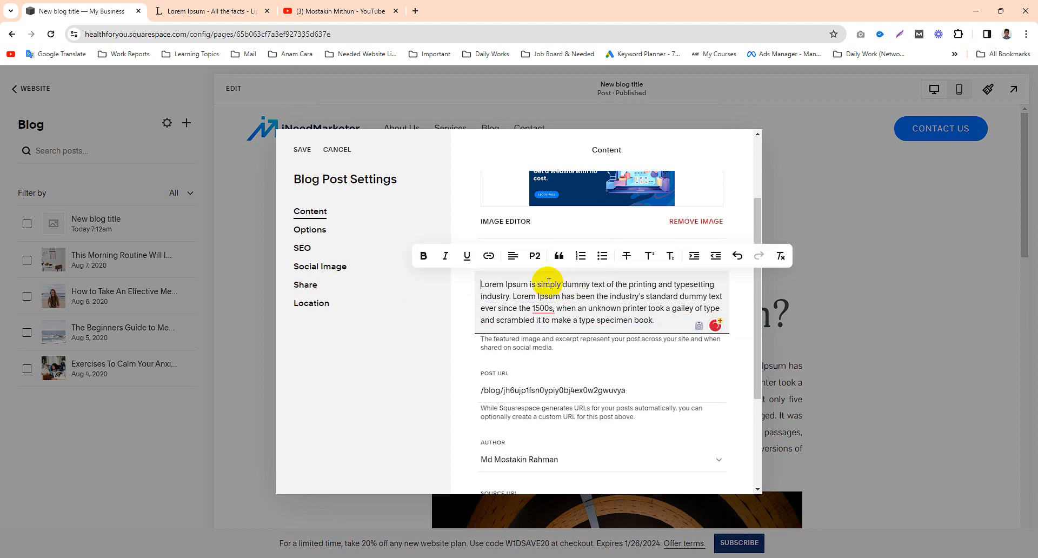
pyautogui.click(299, 150)
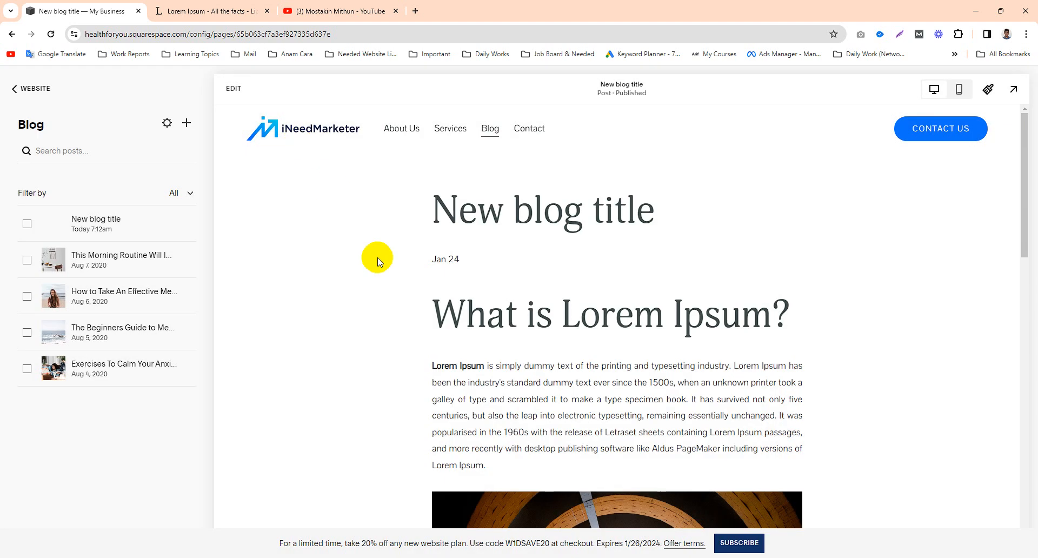
# Step: In the "New blog title" post's settings, set the post URL to /blog/blogtitleurl and save
pyautogui.click(193, 227)
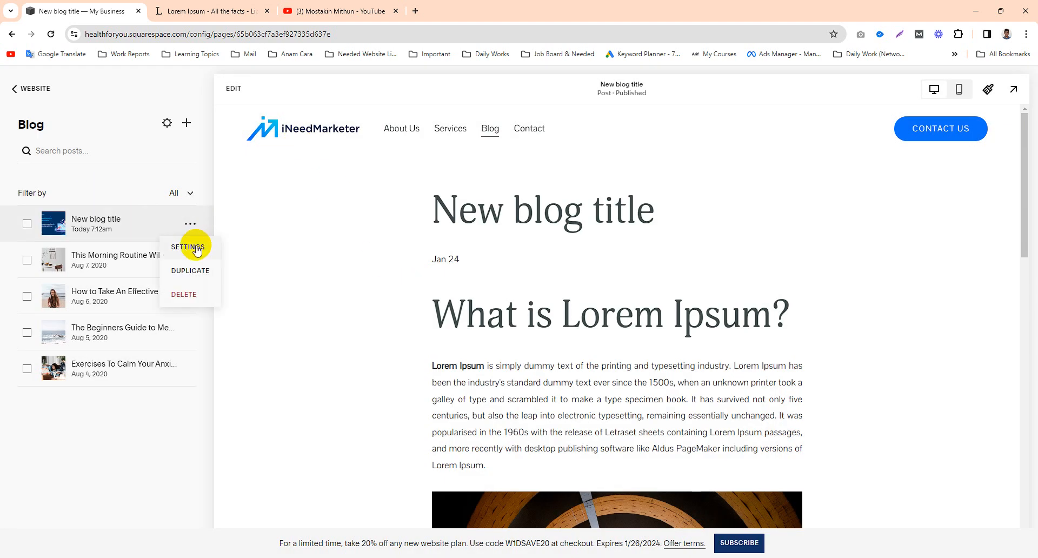
pyautogui.click(197, 249)
pyautogui.scroll(-2, 470, 392)
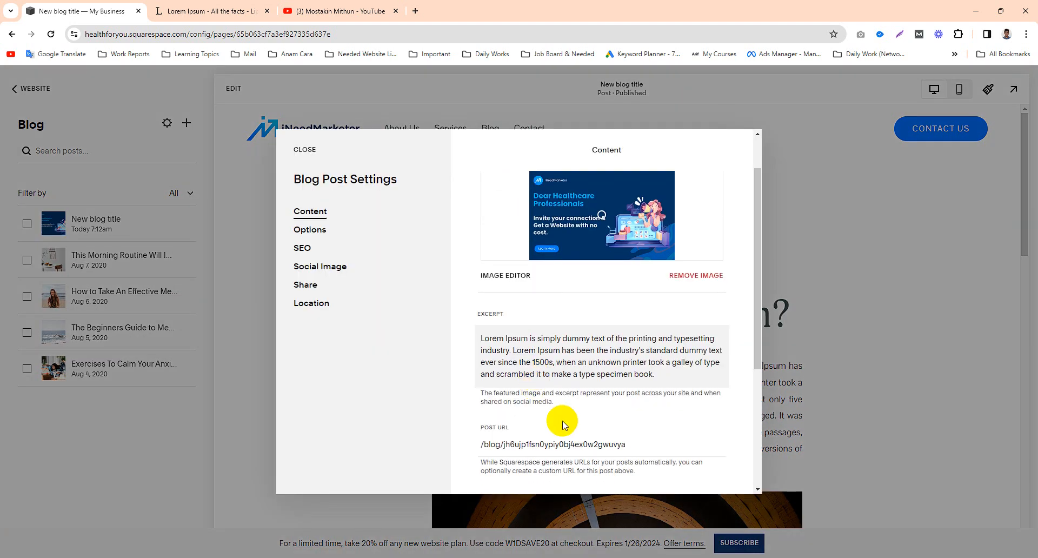
pyautogui.scroll(-1, 563, 424)
pyautogui.moveTo(638, 391); pyautogui.dragTo(499, 390)
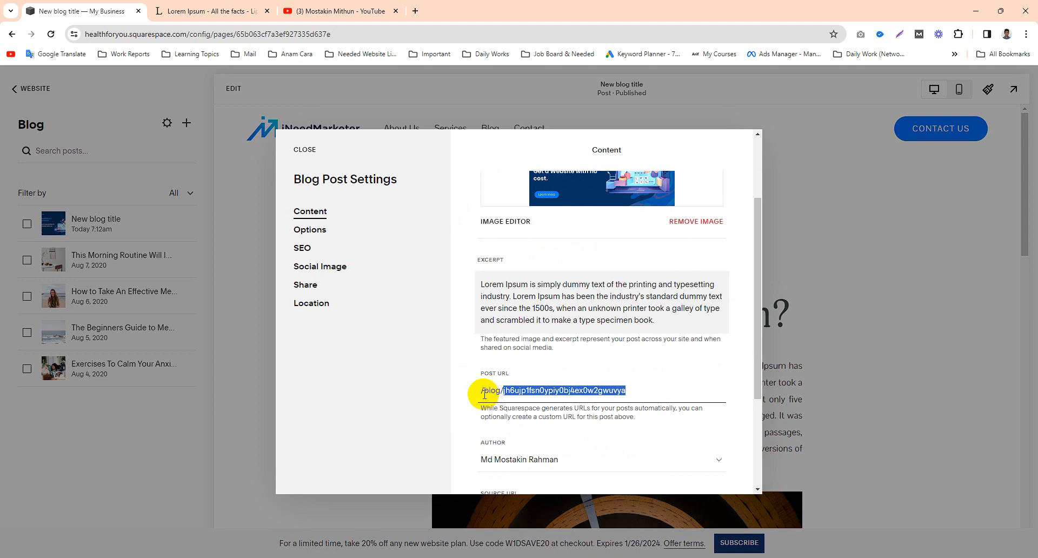
pyautogui.write('titleurl')
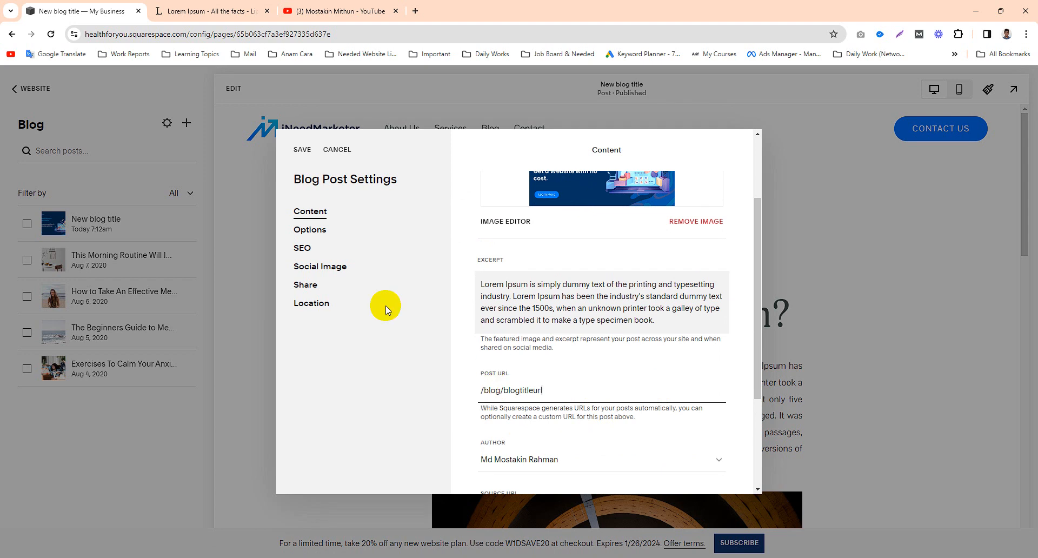
pyautogui.click(303, 152)
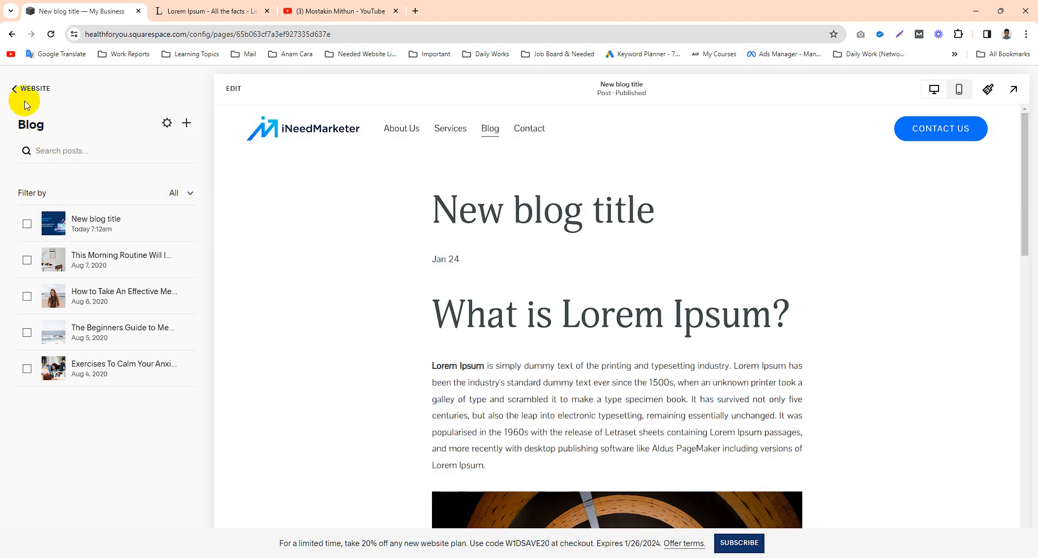
# Step: Open the site's Blog page in the preview and examine the post listing, including the new post's featured image and title
pyautogui.click(490, 133)
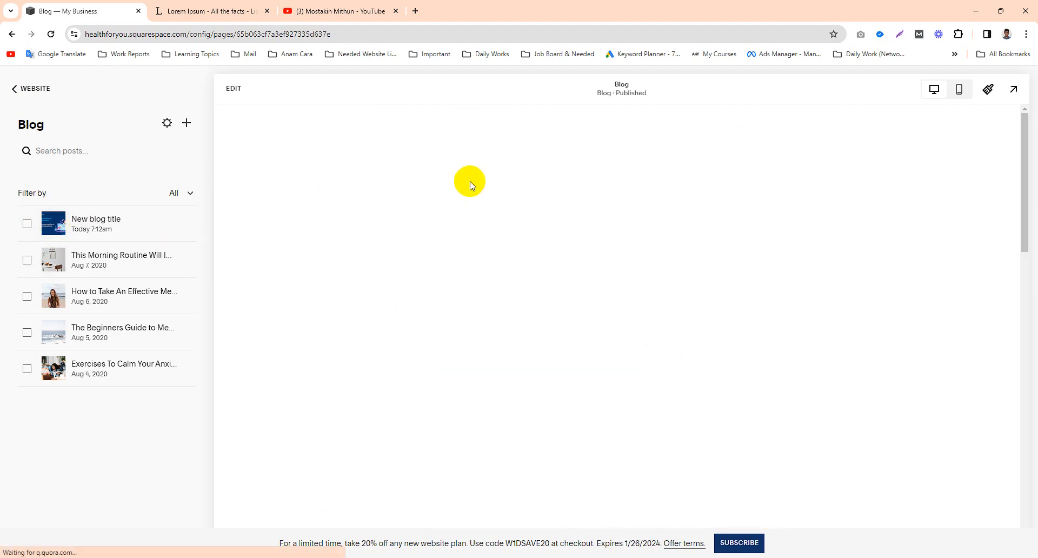
pyautogui.scroll(-3, 621, 248)
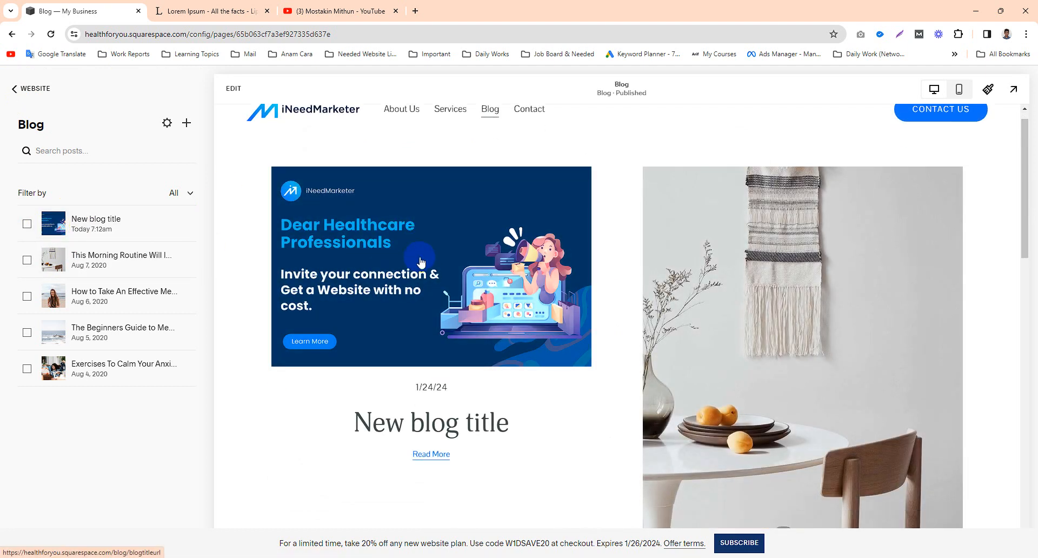
pyautogui.scroll(2, 757, 251)
pyautogui.scroll(-7, 773, 238)
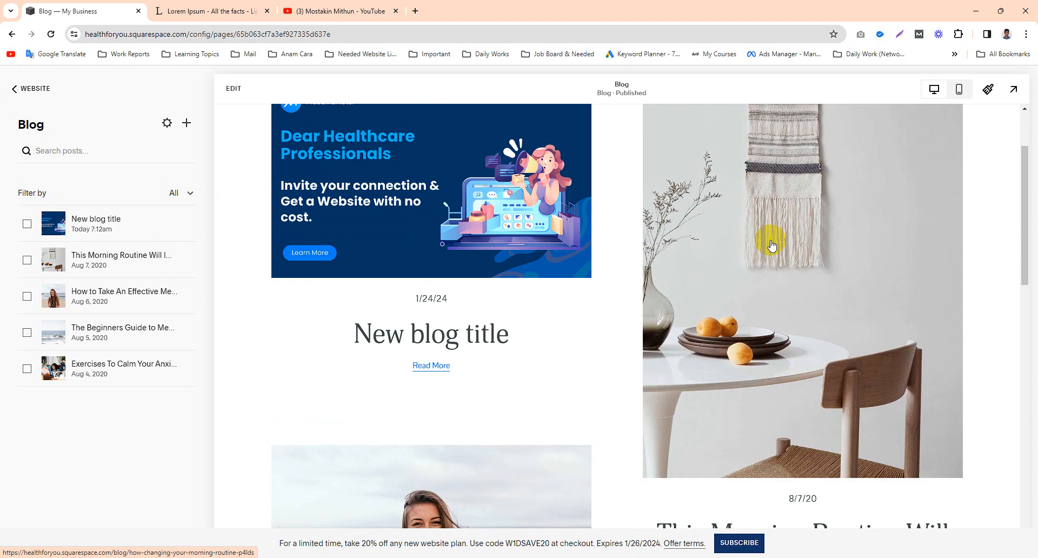
pyautogui.scroll(-6, 410, 321)
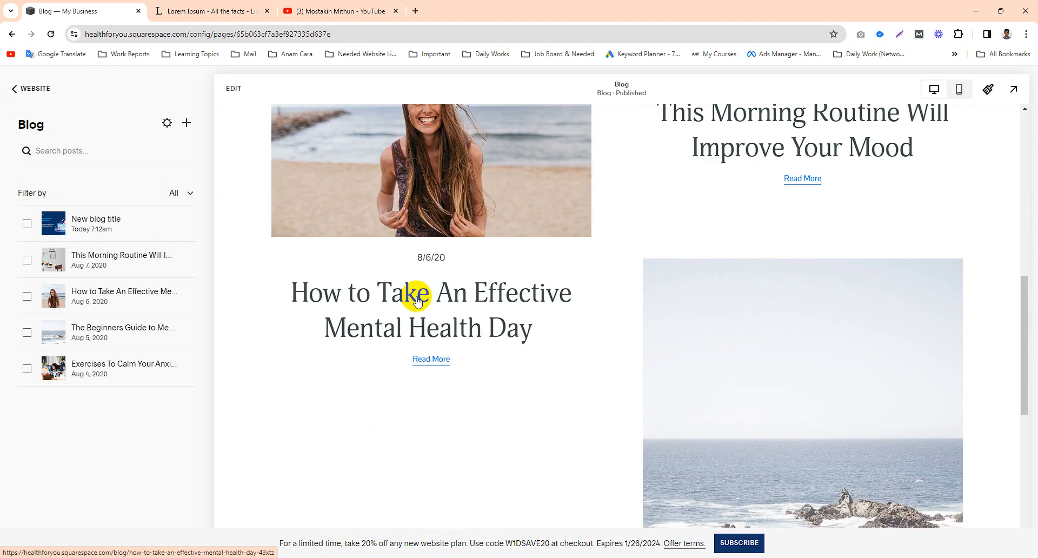
pyautogui.scroll(-3, 528, 301)
pyautogui.scroll(15, 575, 295)
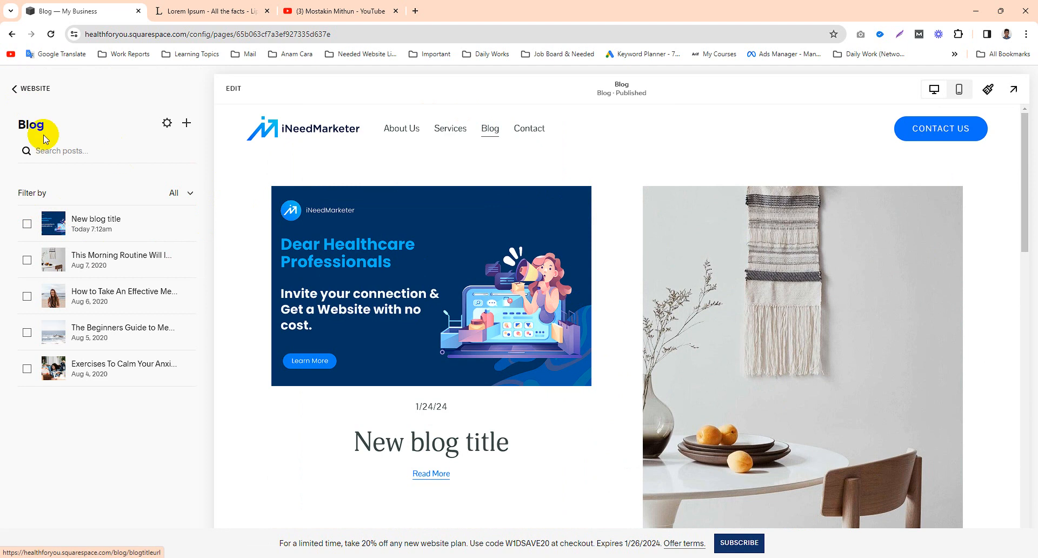
# Step: Load the site's home page in the preview and return from the Blog posts to the Pages list
pyautogui.click(316, 135)
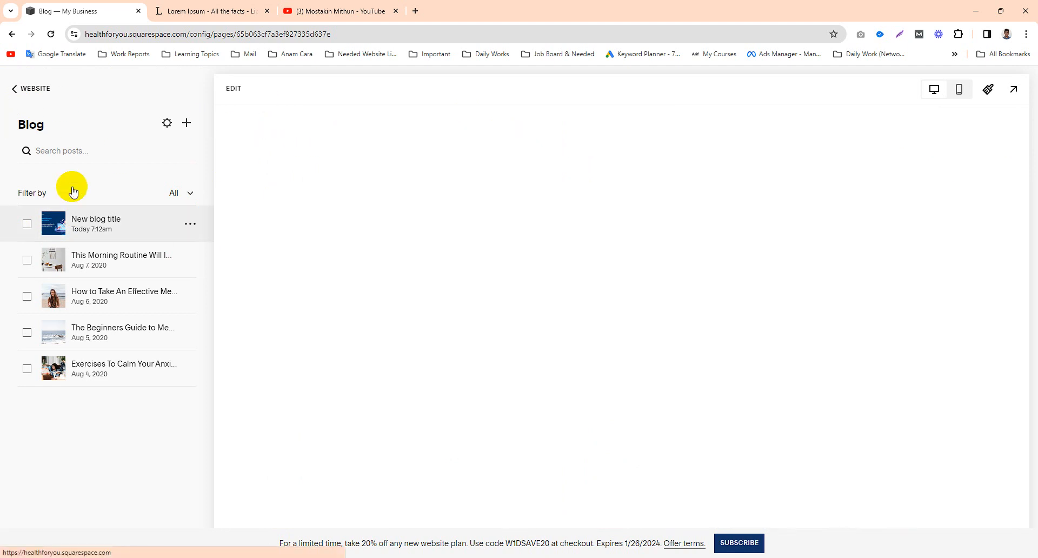
pyautogui.click(26, 92)
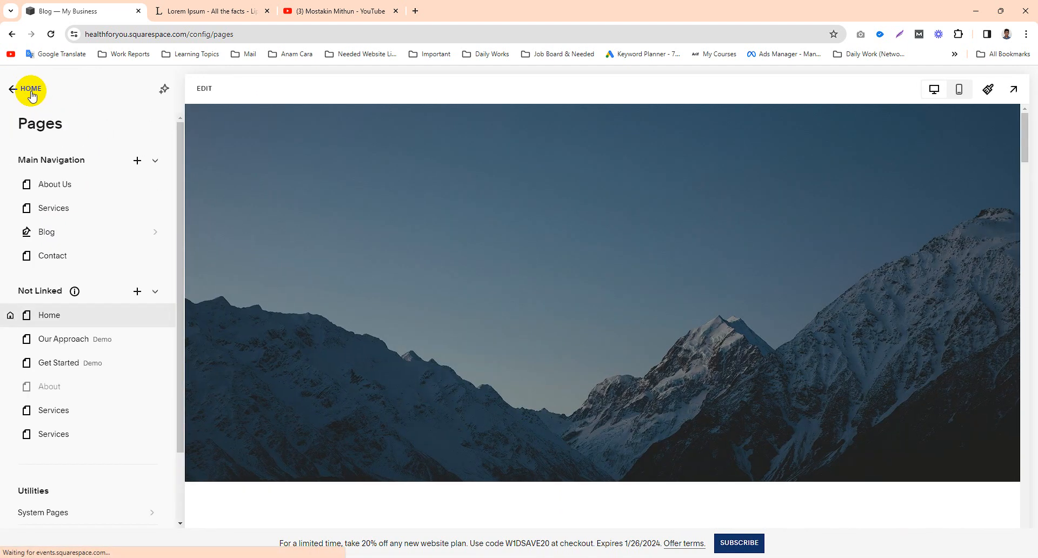